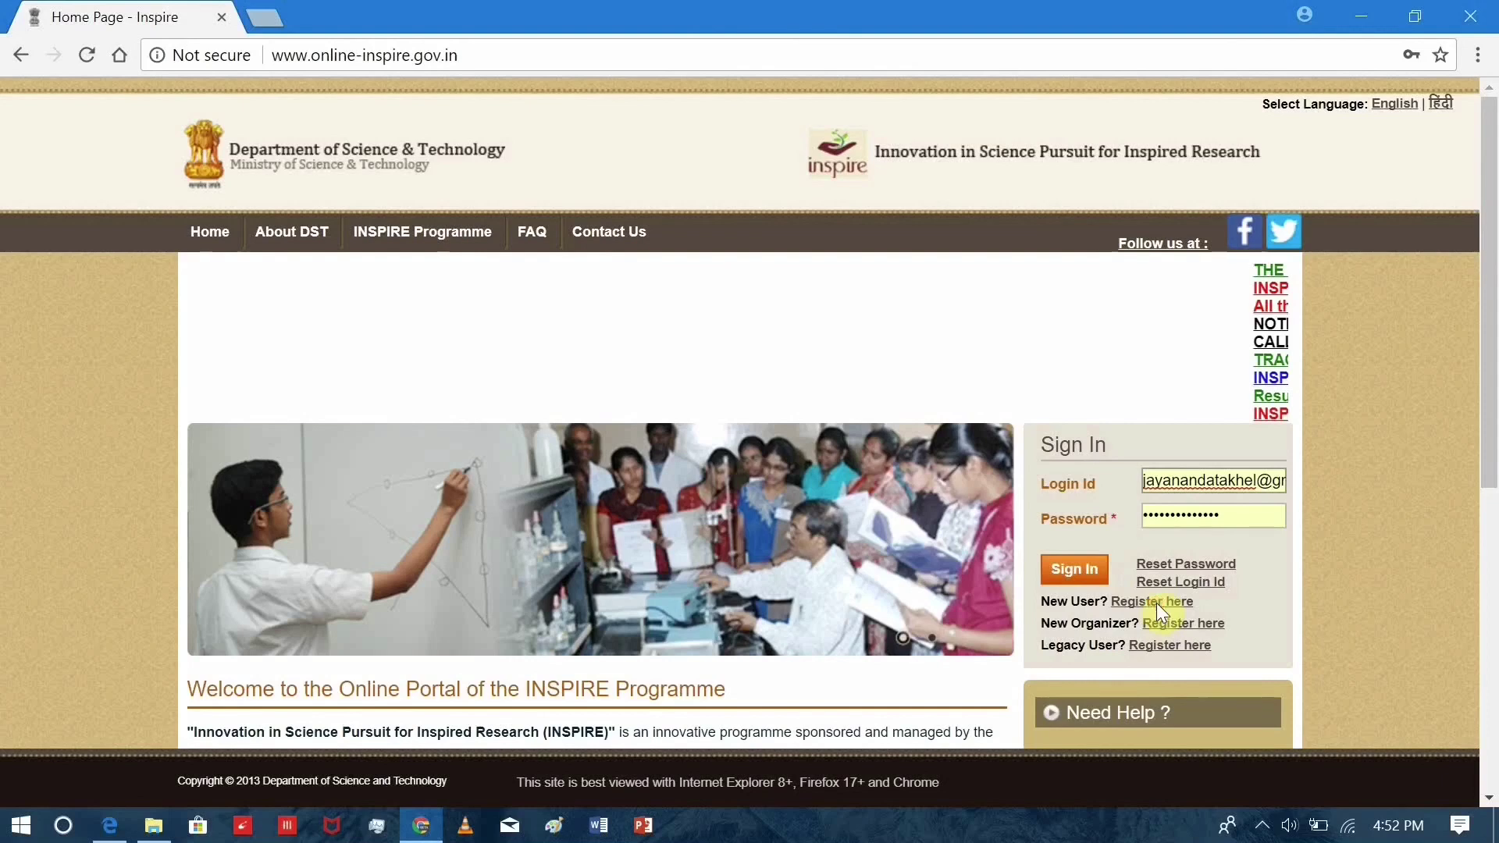
# Open the Inspire Registration form via 'Register here' next to New User.
pyautogui.click(1155, 602)
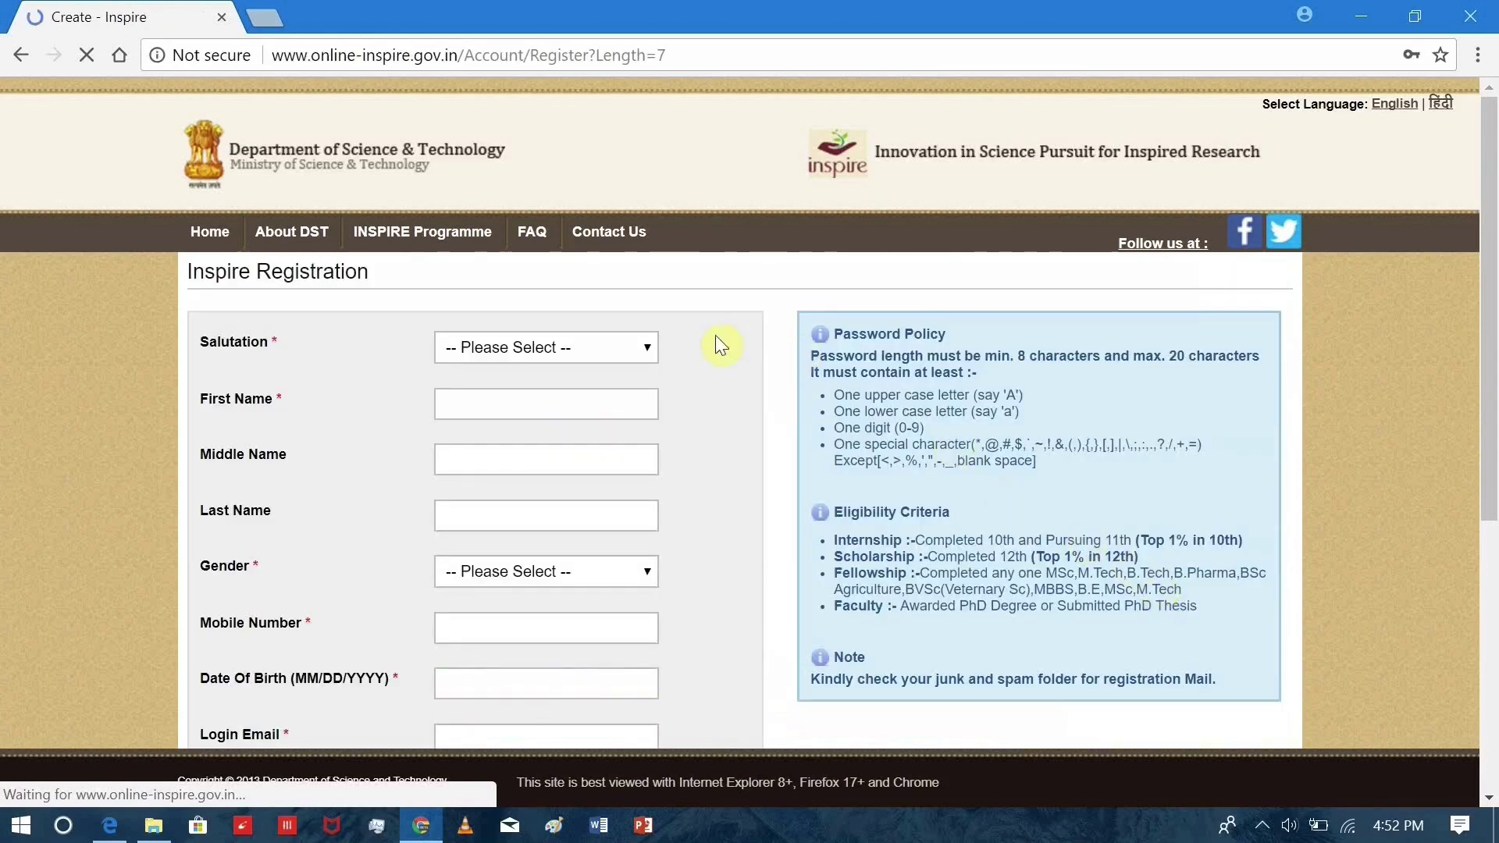
# Choose Mr. as the salutation and enter the first and middle names.
pyautogui.click(648, 352)
pyautogui.click(637, 390)
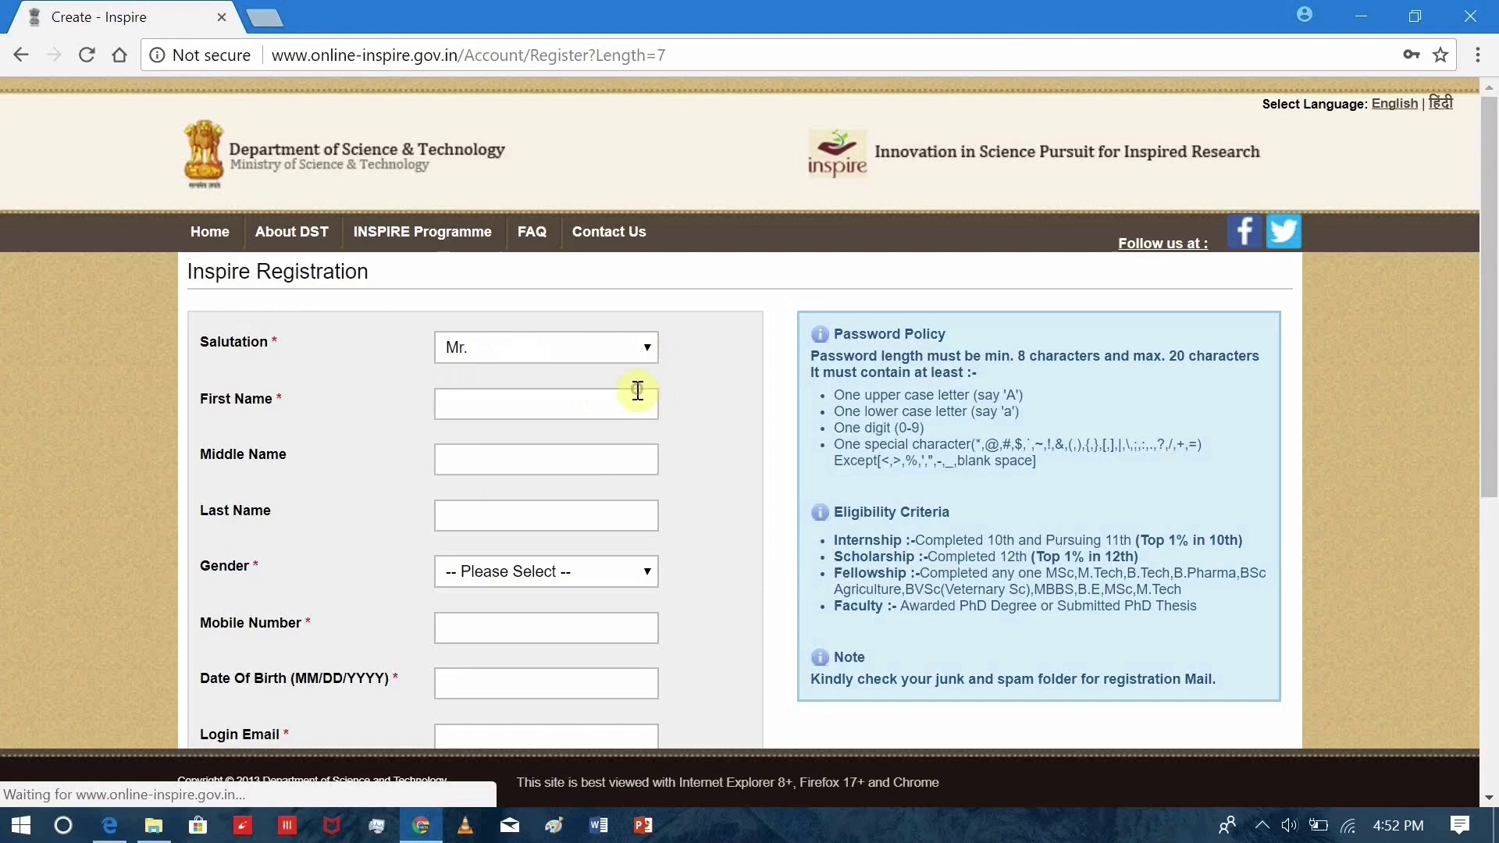
pyautogui.click(639, 392)
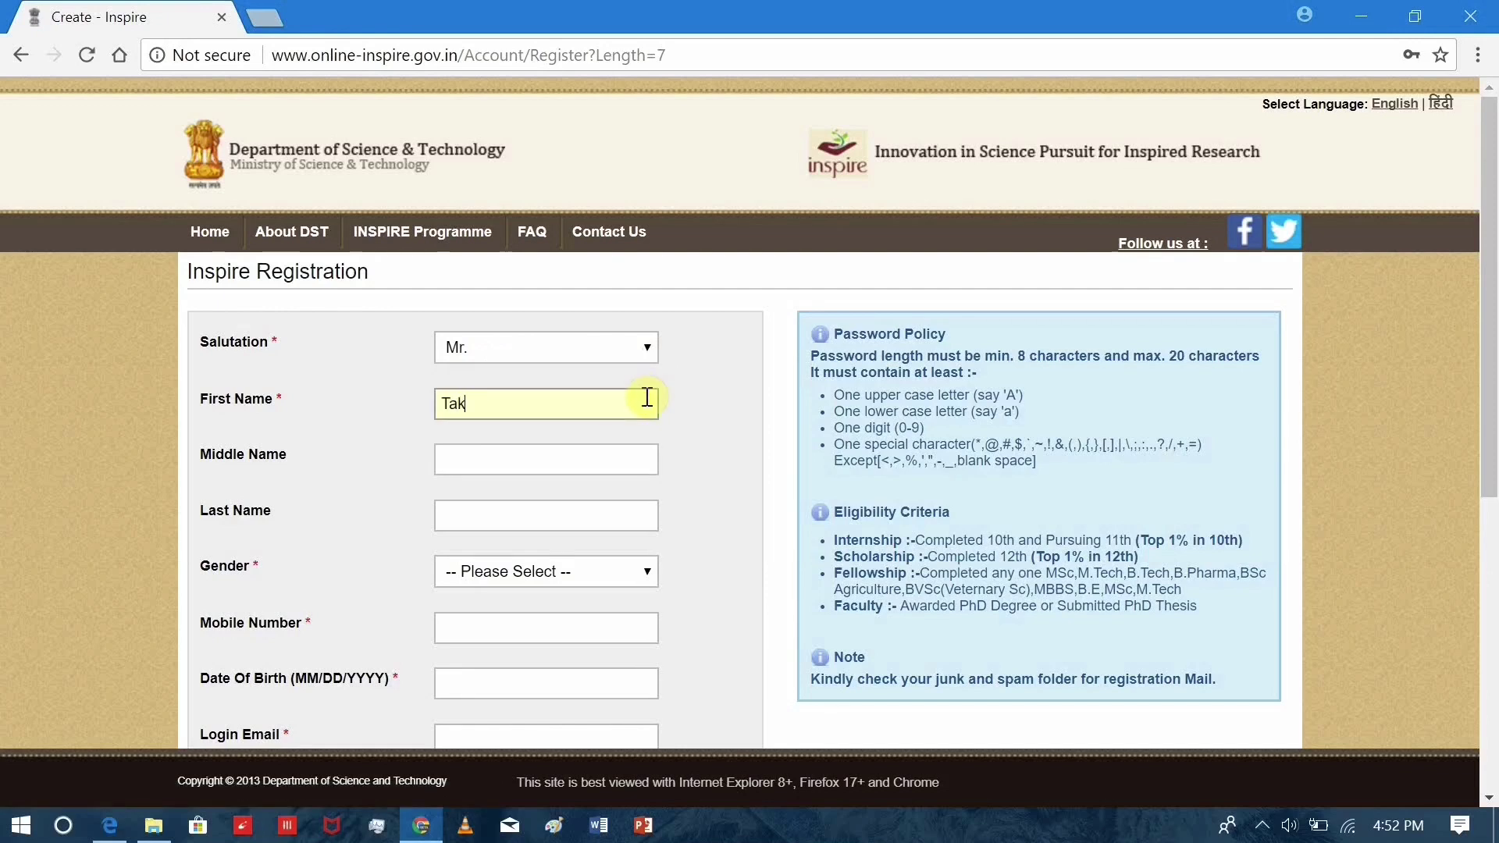
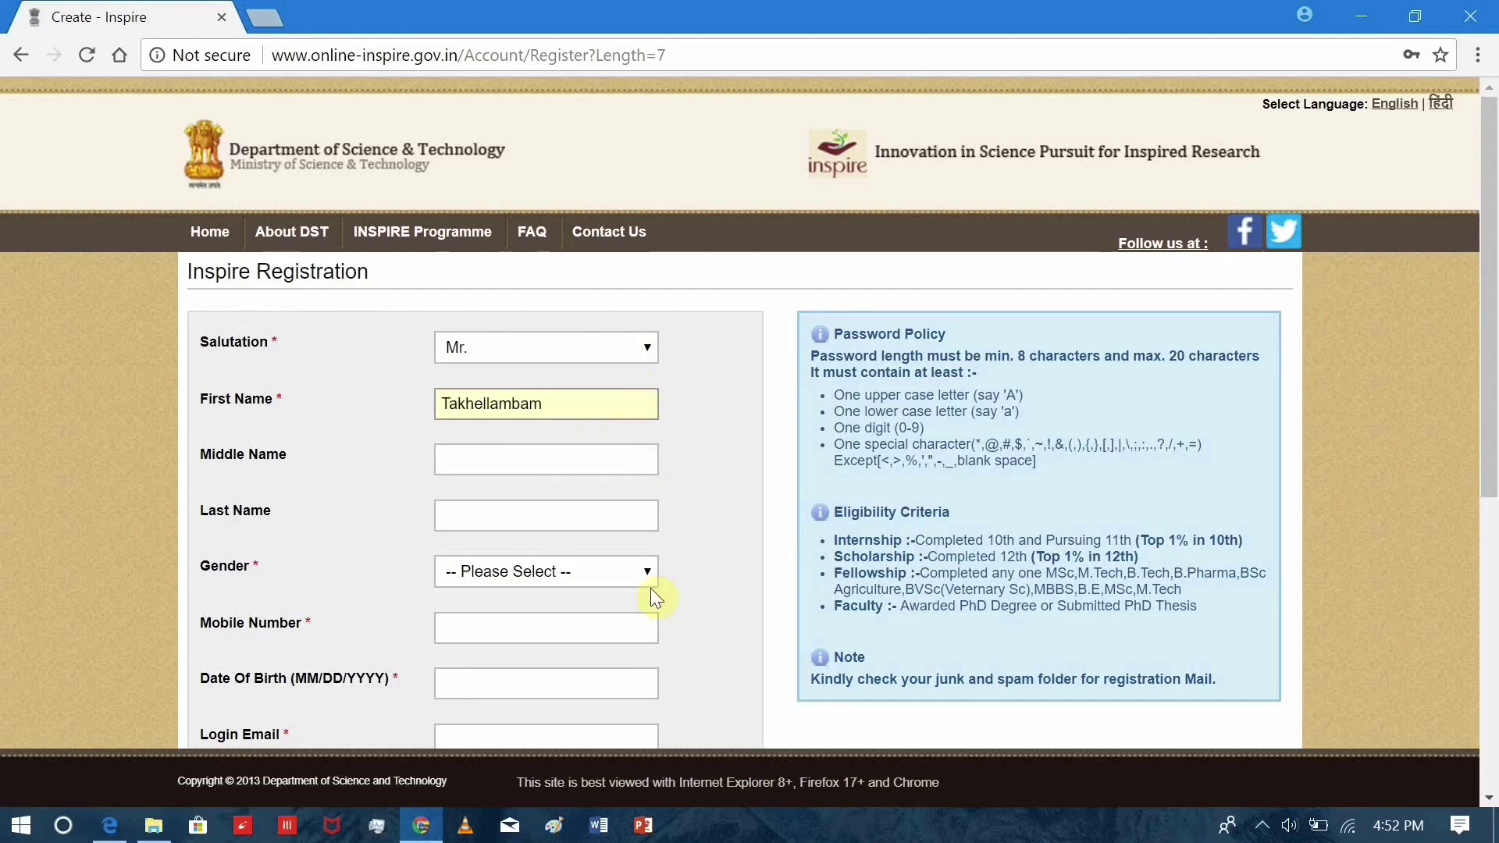
pyautogui.press('Tab')
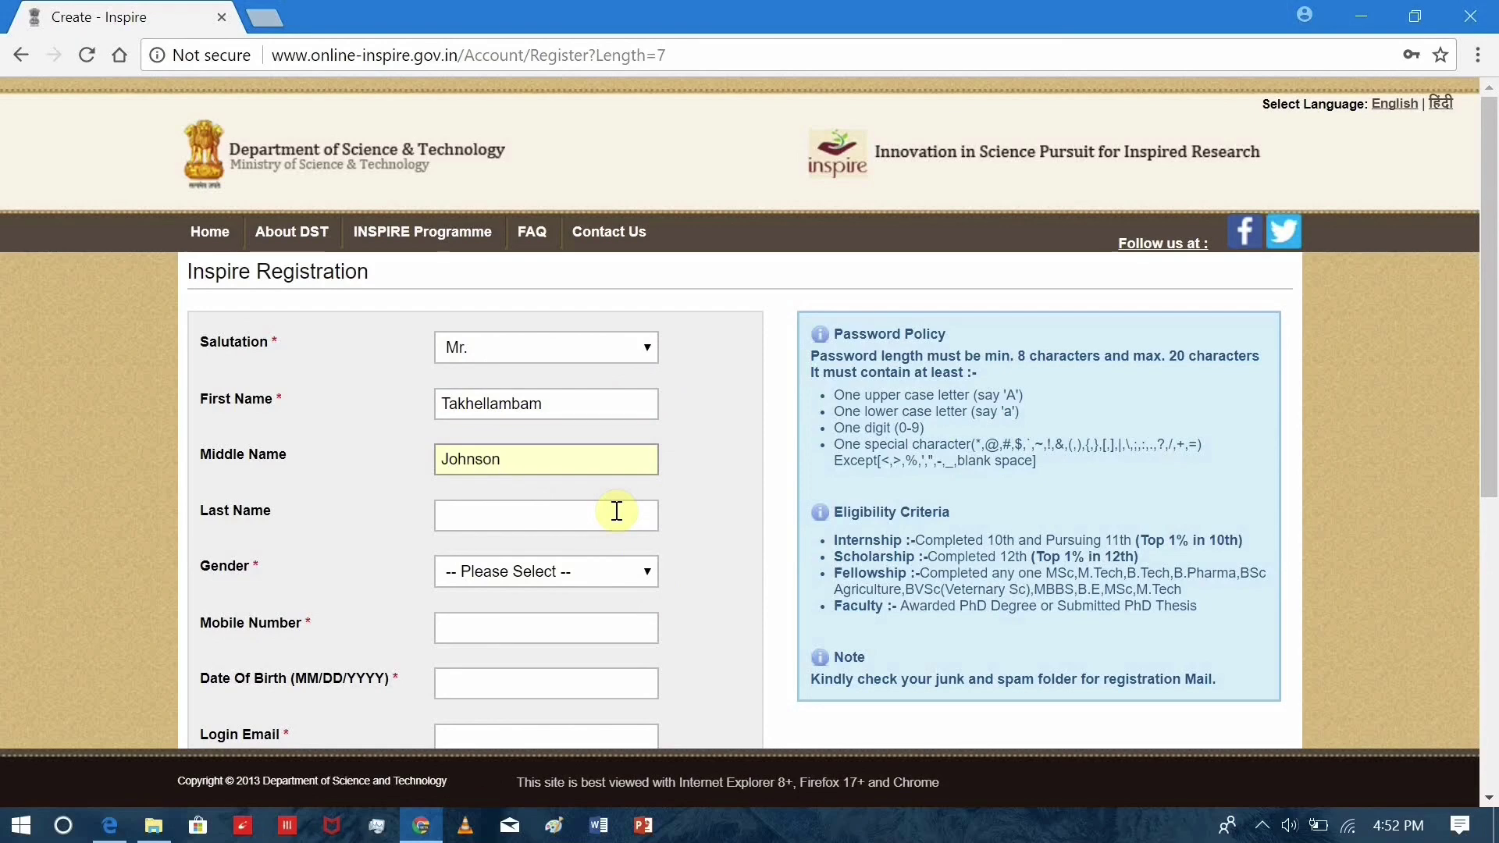
# Select Male as the gender and enter the mobile number.
pyautogui.scroll(-3, 614, 429)
pyautogui.click(611, 340)
pyautogui.click(612, 384)
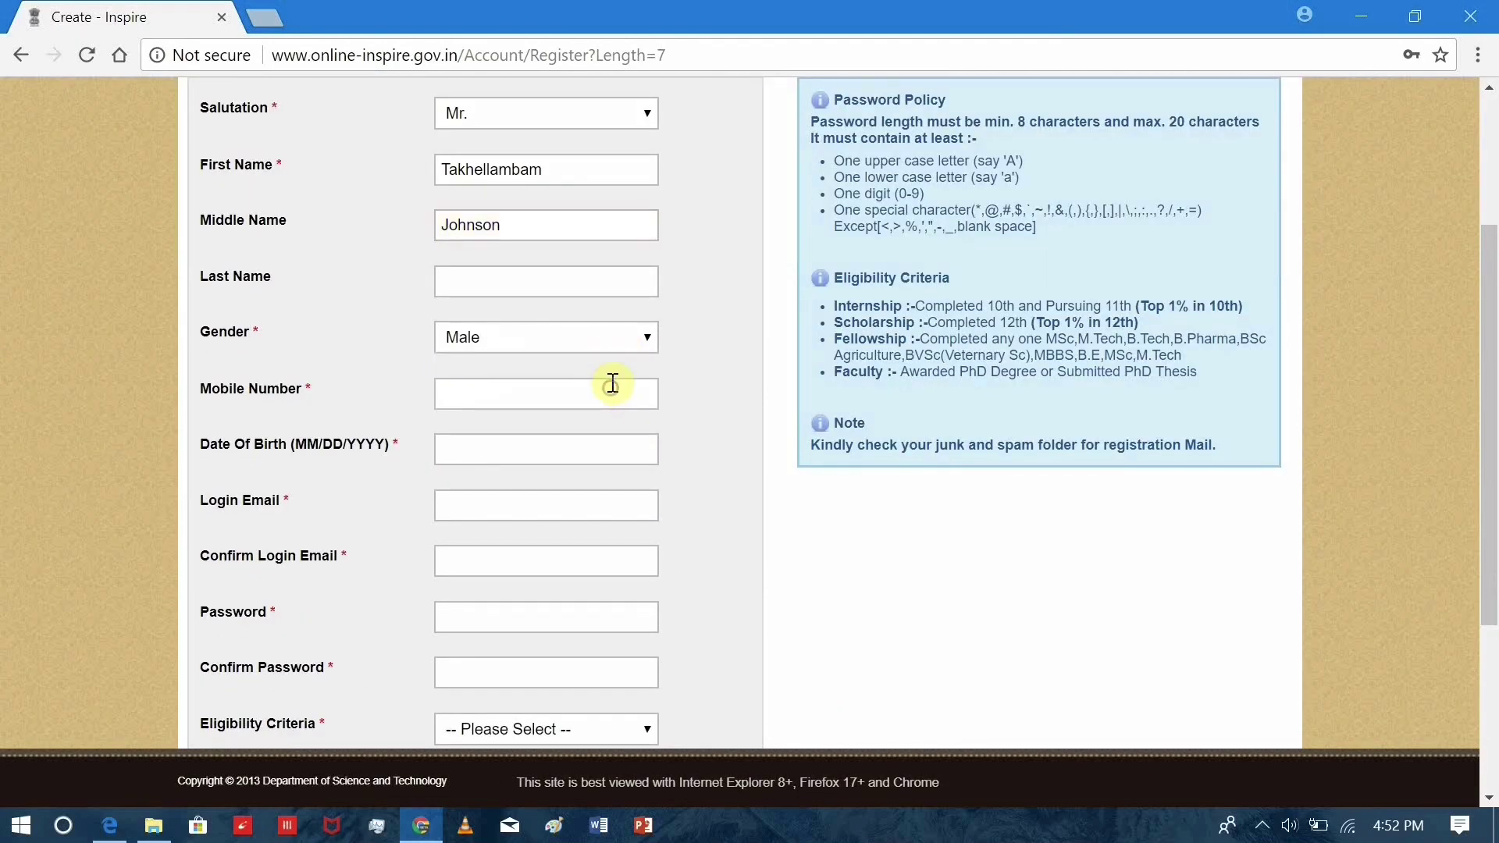
pyautogui.click(612, 386)
pyautogui.click(653, 400)
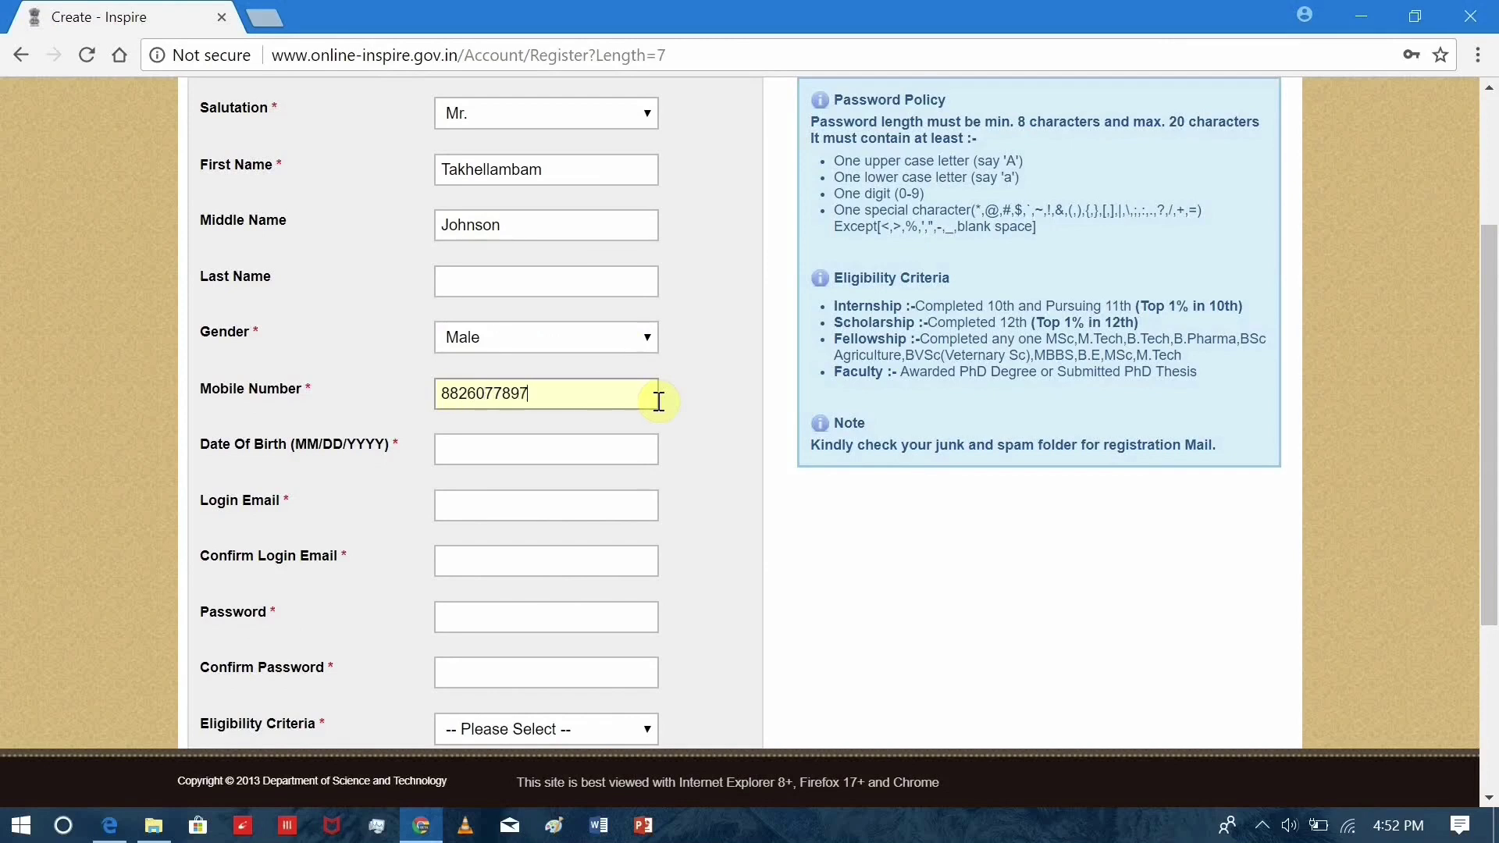
pyautogui.click(570, 451)
pyautogui.click(553, 490)
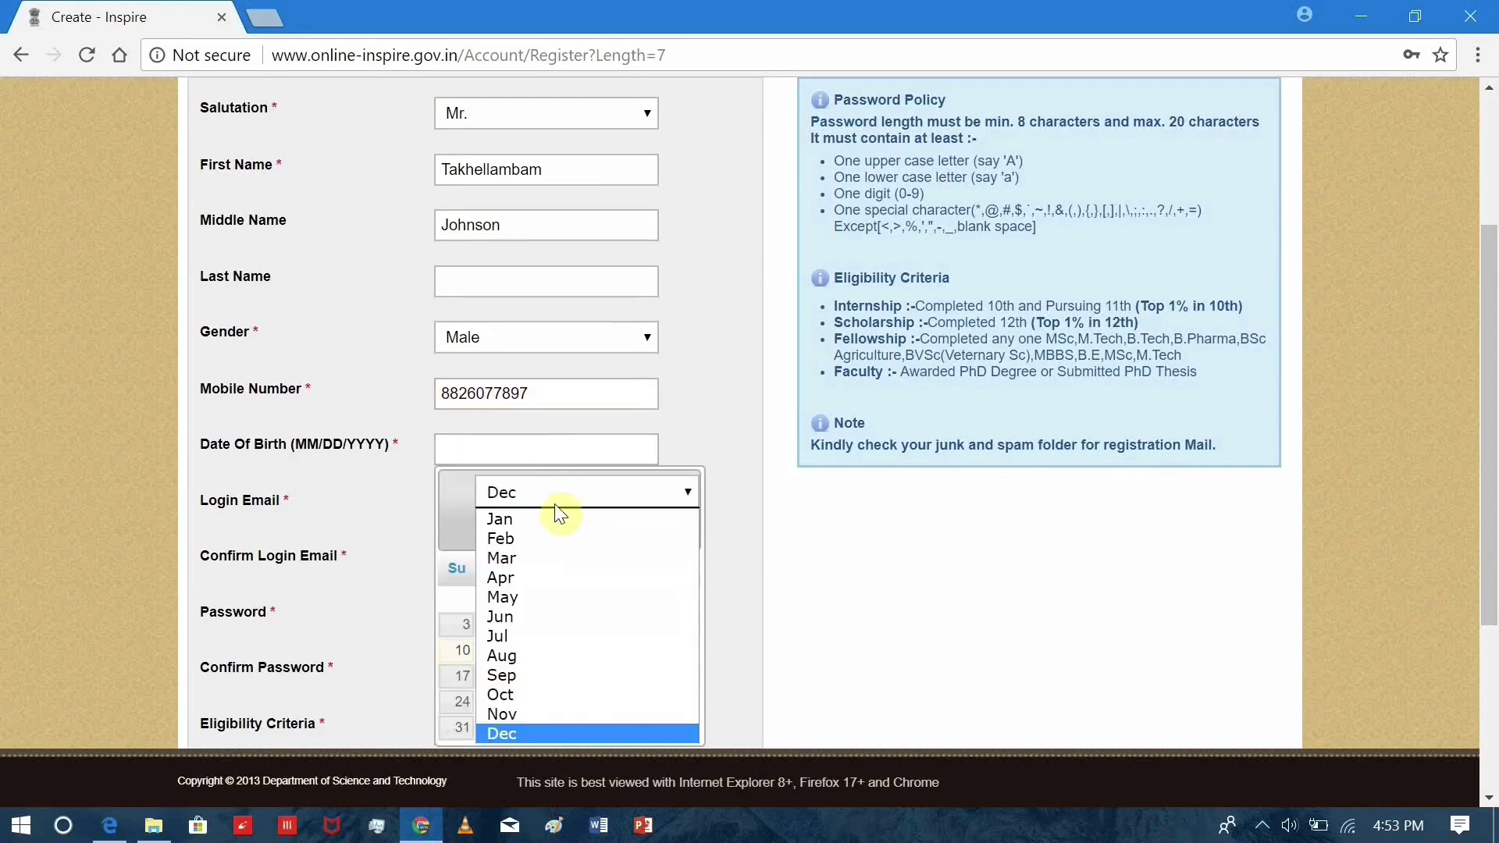
pyautogui.click(535, 675)
pyautogui.click(578, 651)
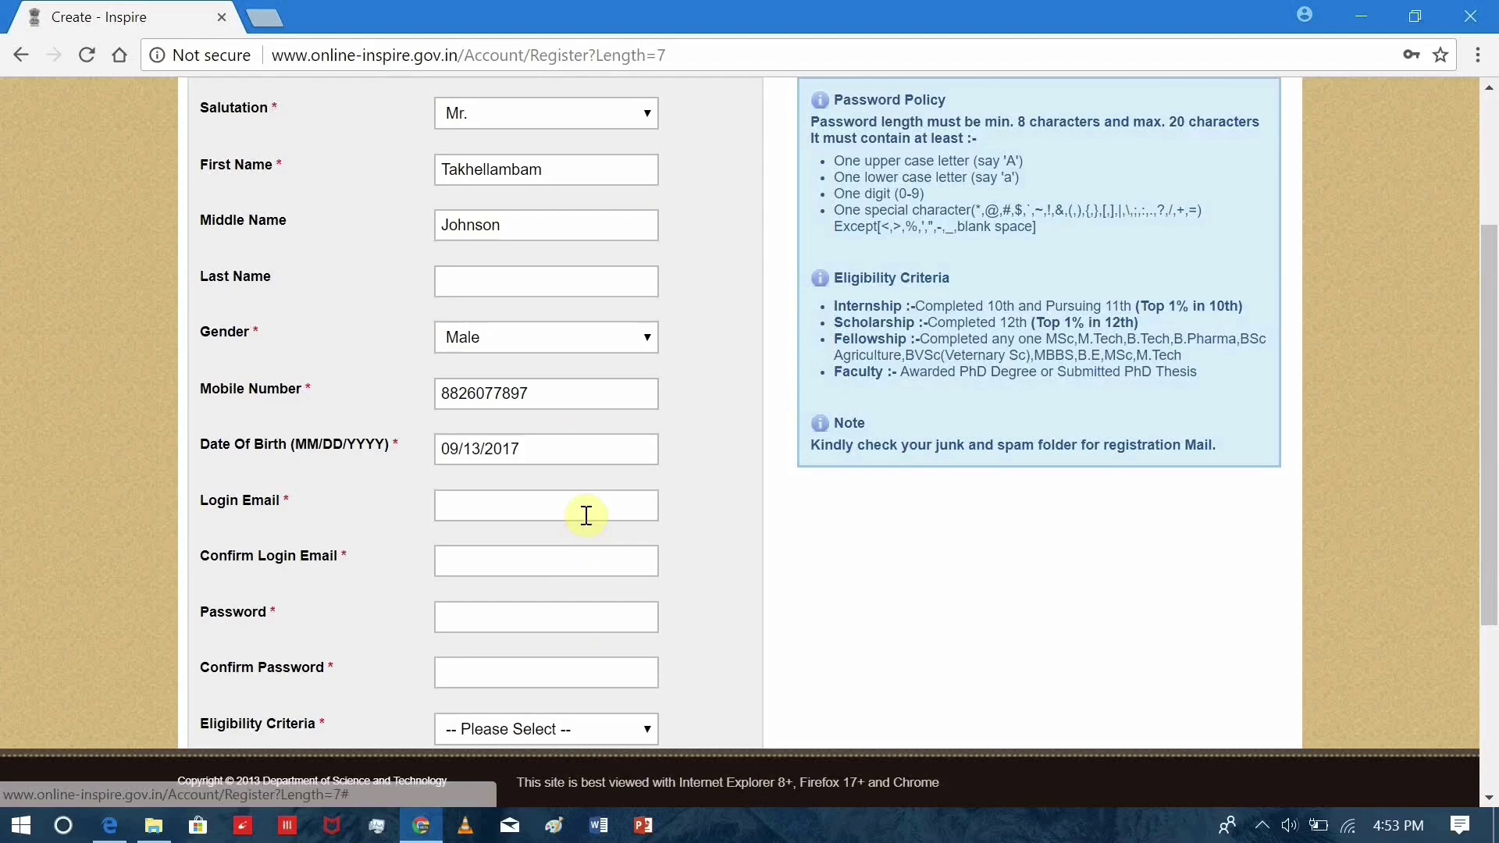
pyautogui.click(587, 521)
pyautogui.scroll(4, 584, 244)
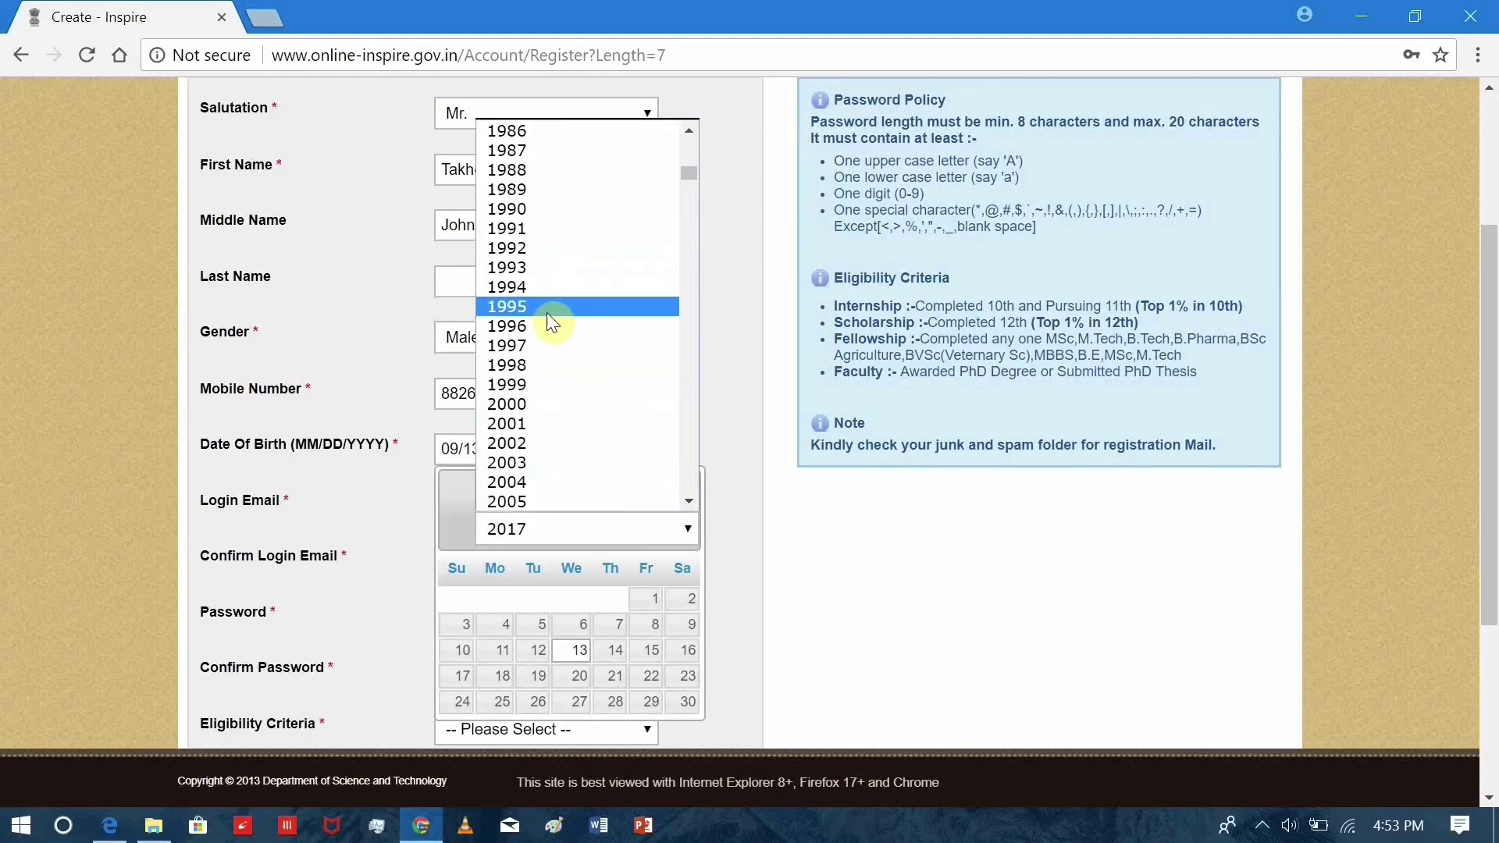
pyautogui.click(550, 313)
pyautogui.scroll(-2, 564, 342)
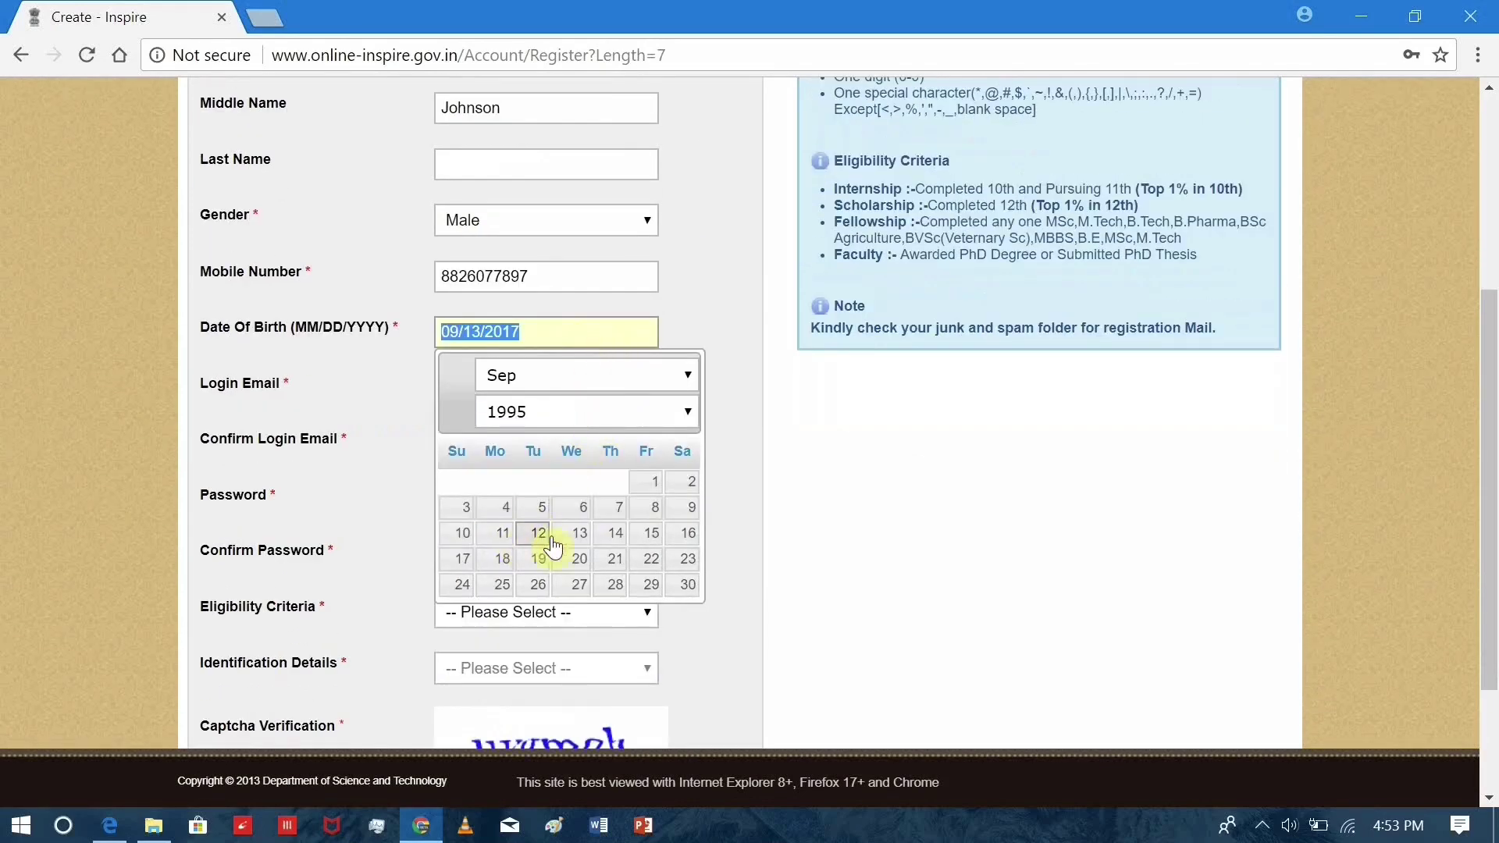
pyautogui.click(579, 533)
pyautogui.scroll(-2, 616, 324)
pyautogui.click(590, 279)
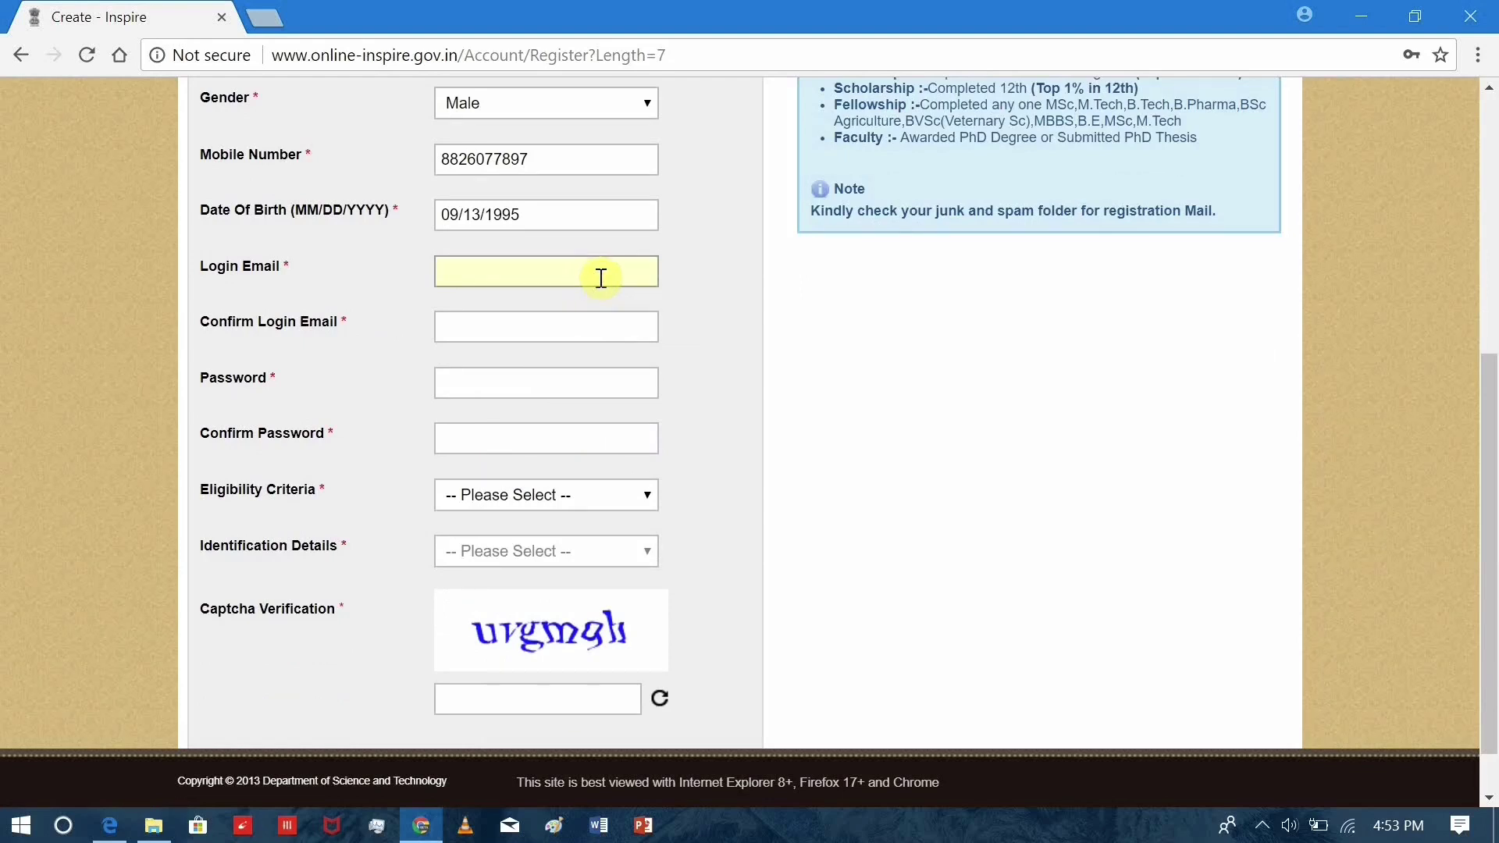
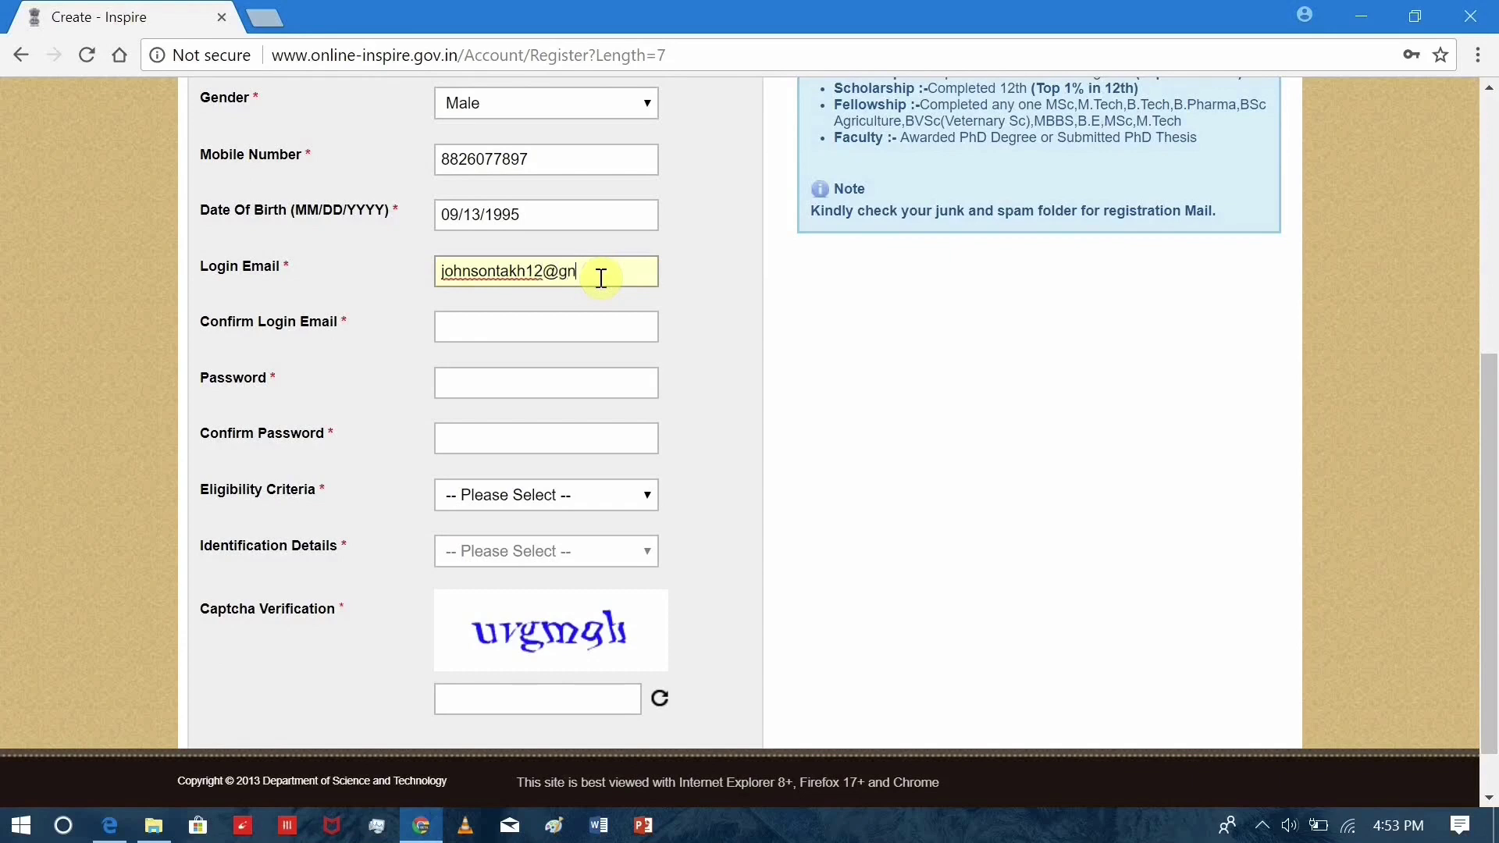
# Enter the Gmail login address in both Login Email and Confirm Login Email.
pyautogui.click(579, 328)
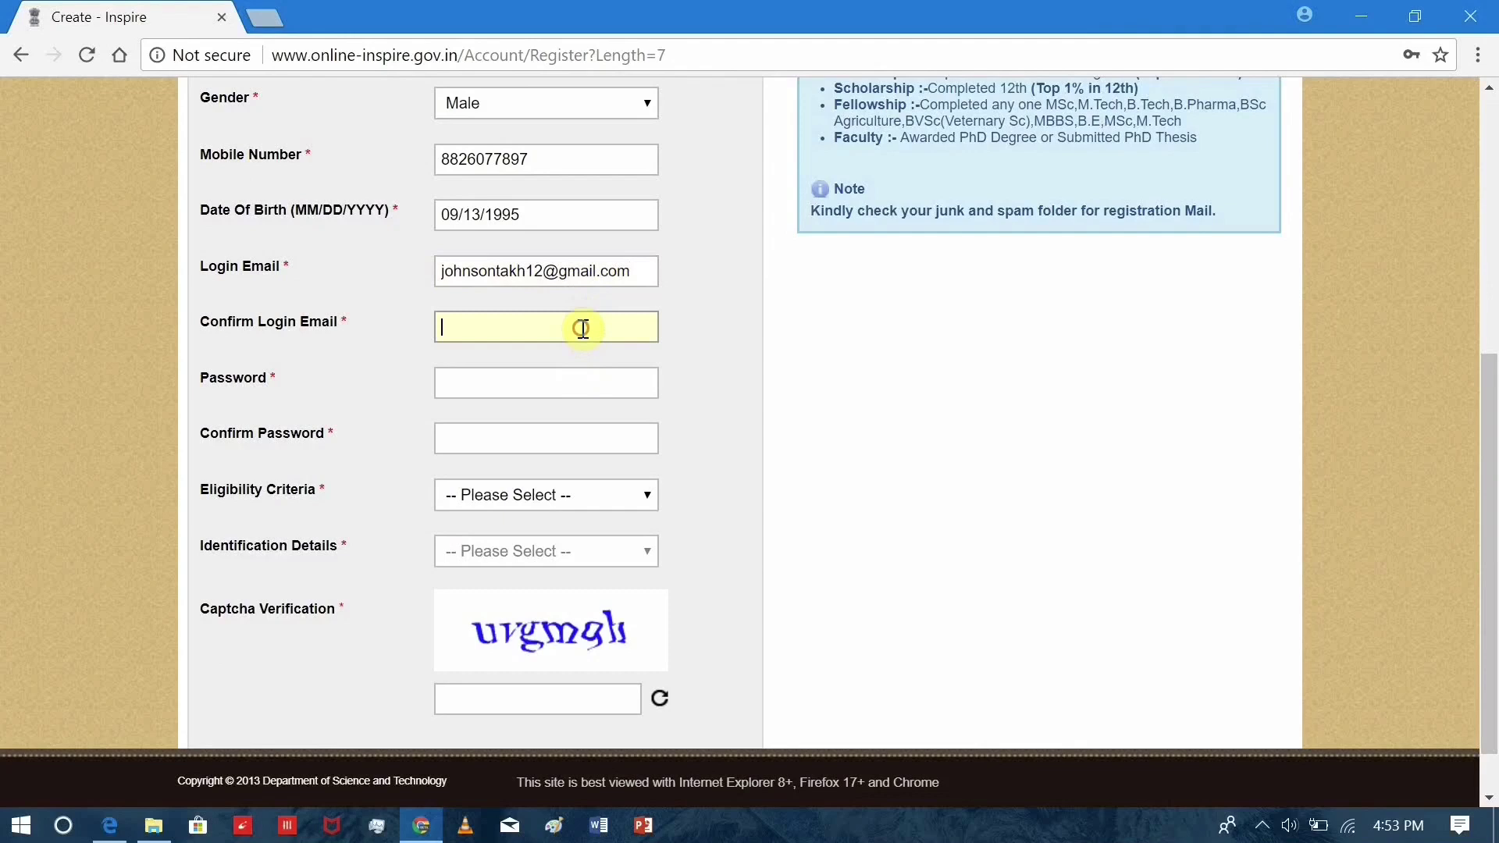
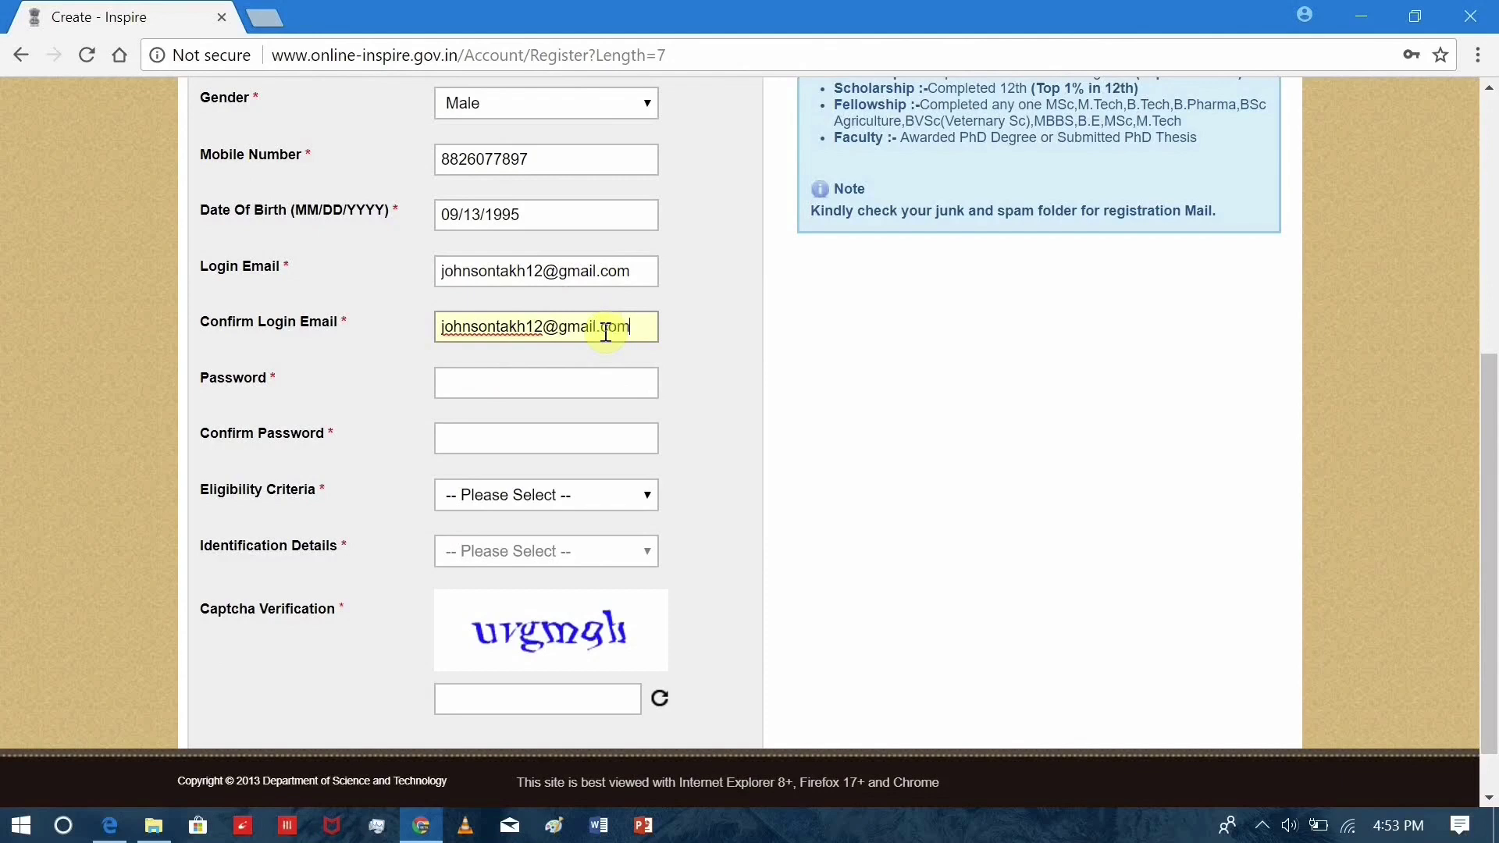
# Type the account password and begin retyping it in Confirm Password.
pyautogui.click(571, 384)
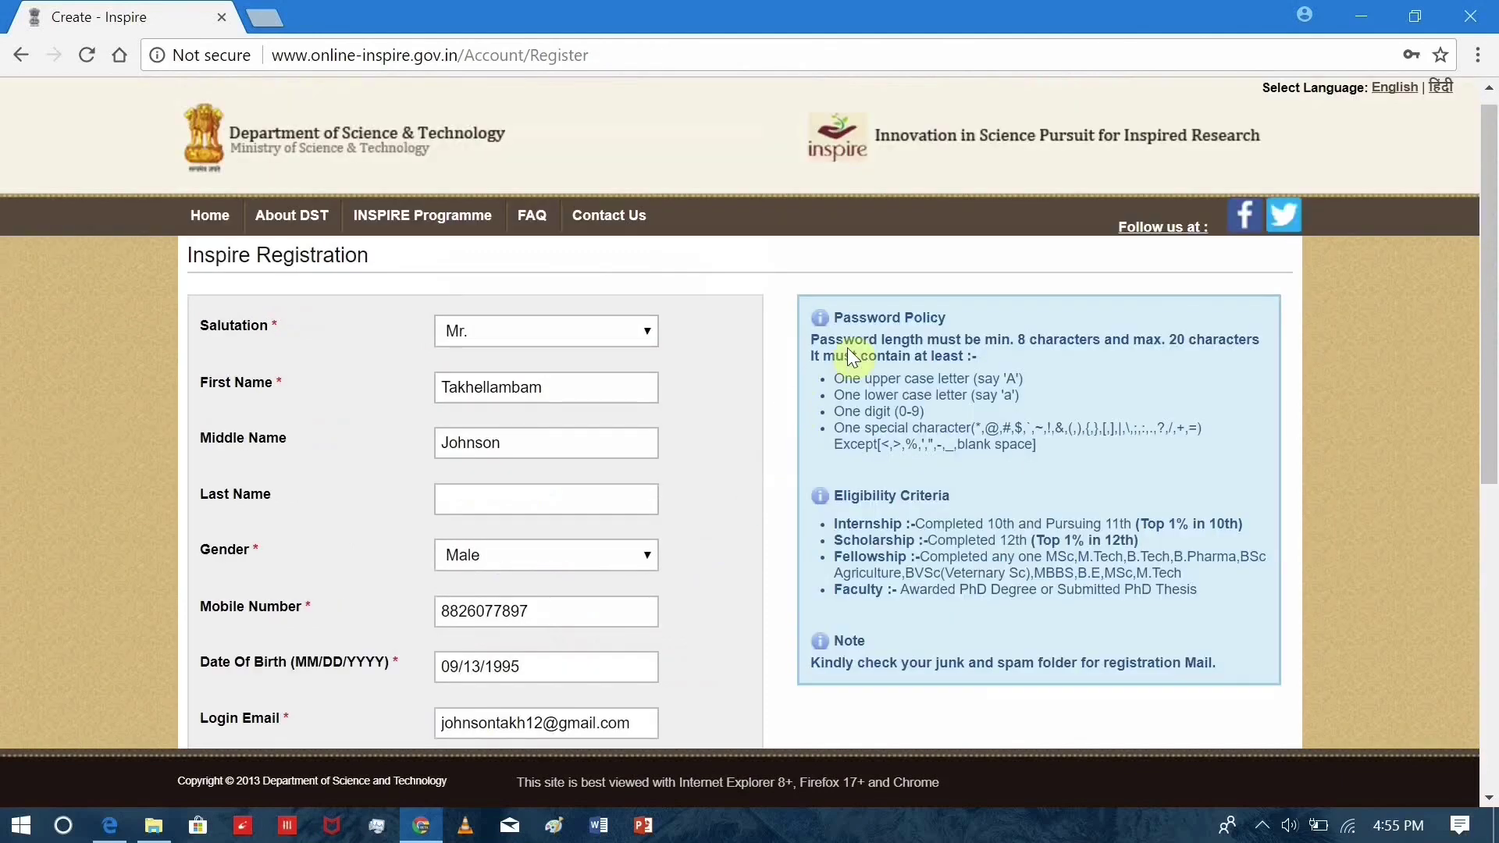
pyautogui.moveTo(821, 318); pyautogui.dragTo(1234, 687)
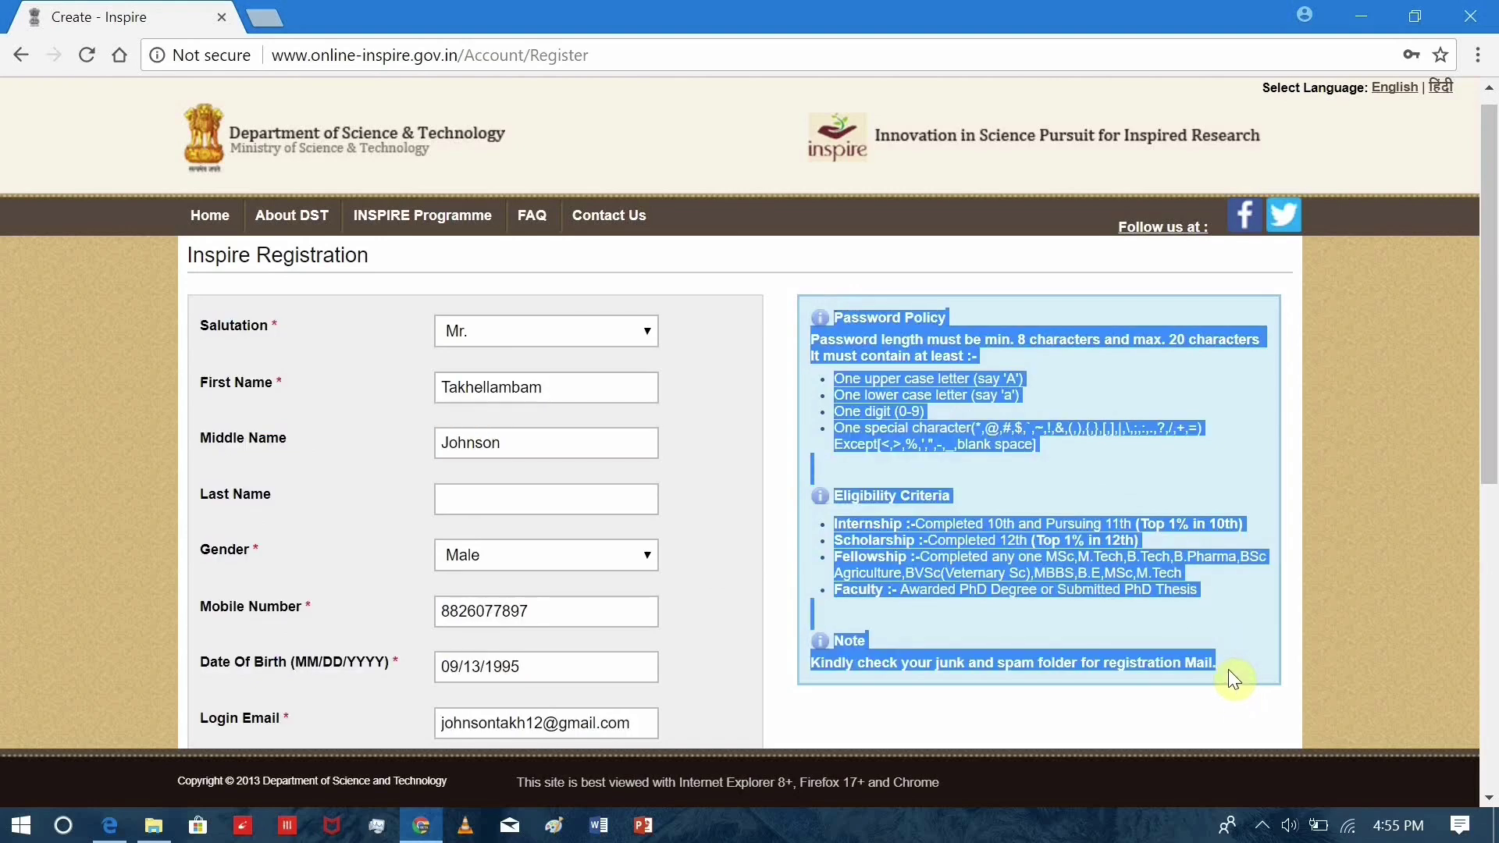
pyautogui.click(1168, 561)
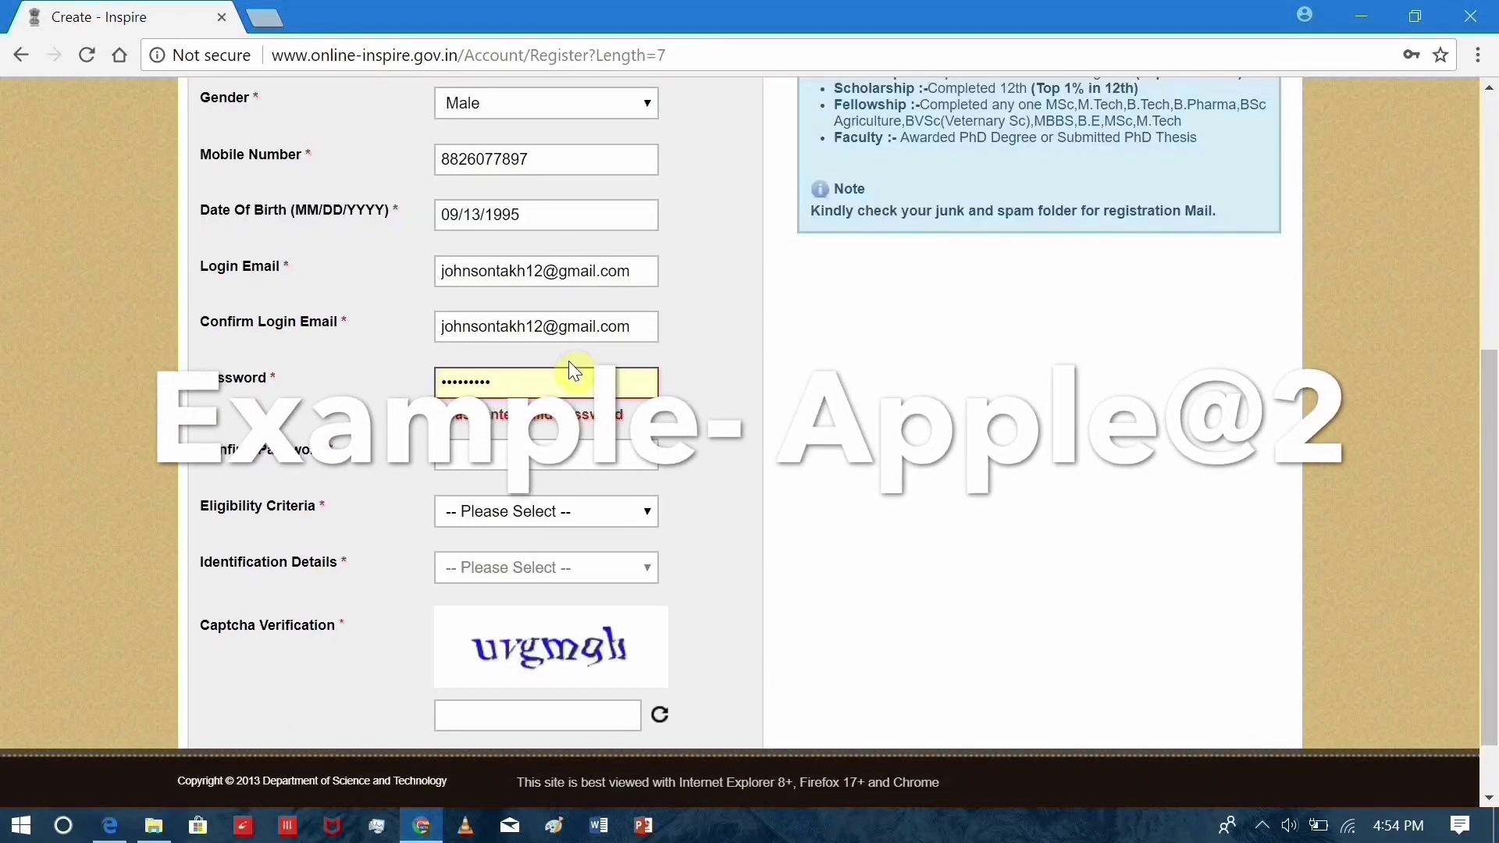
pyautogui.click(598, 439)
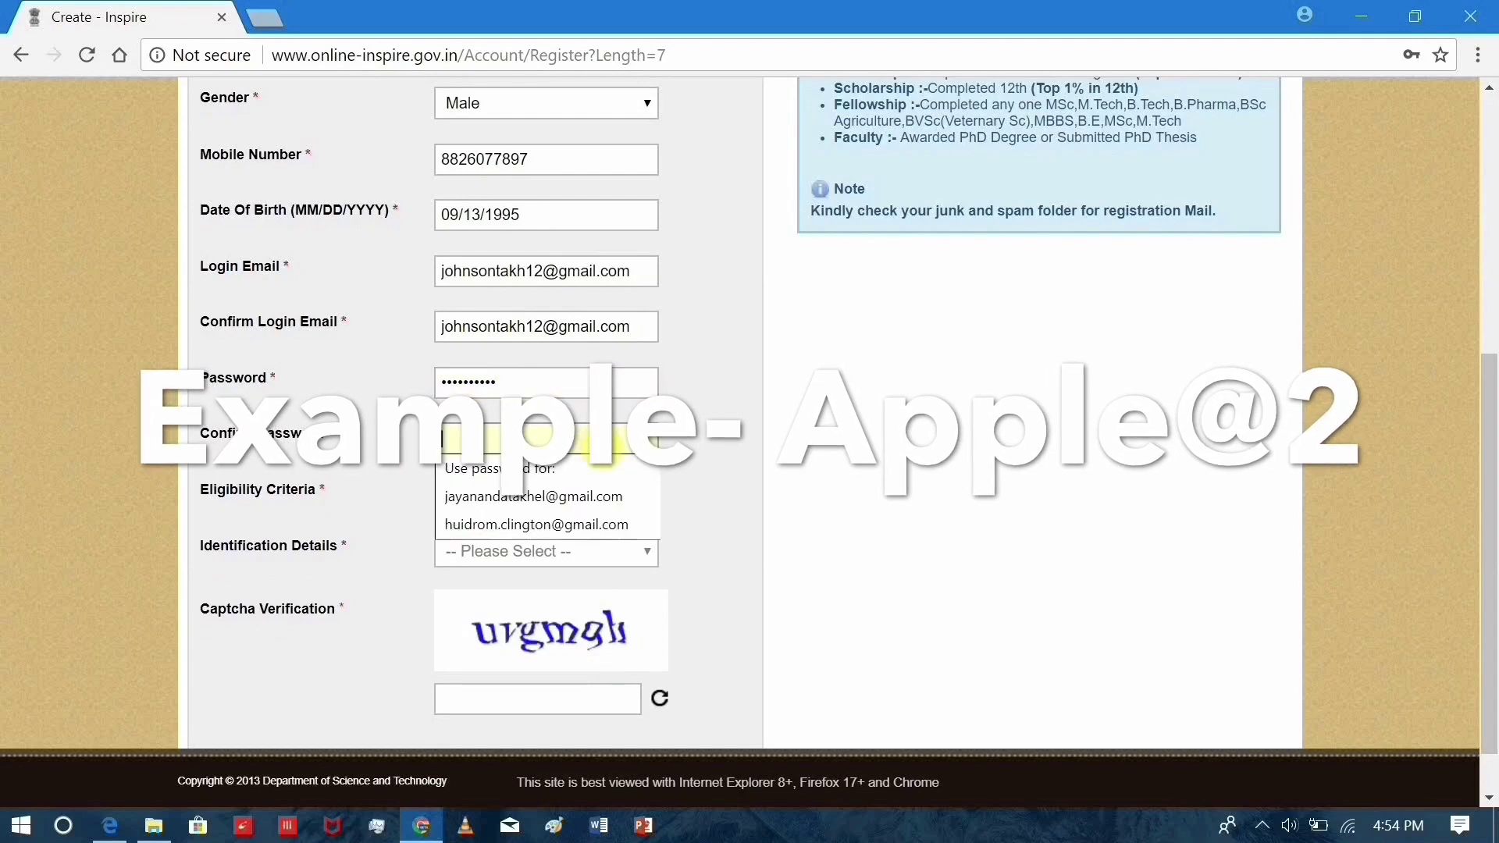
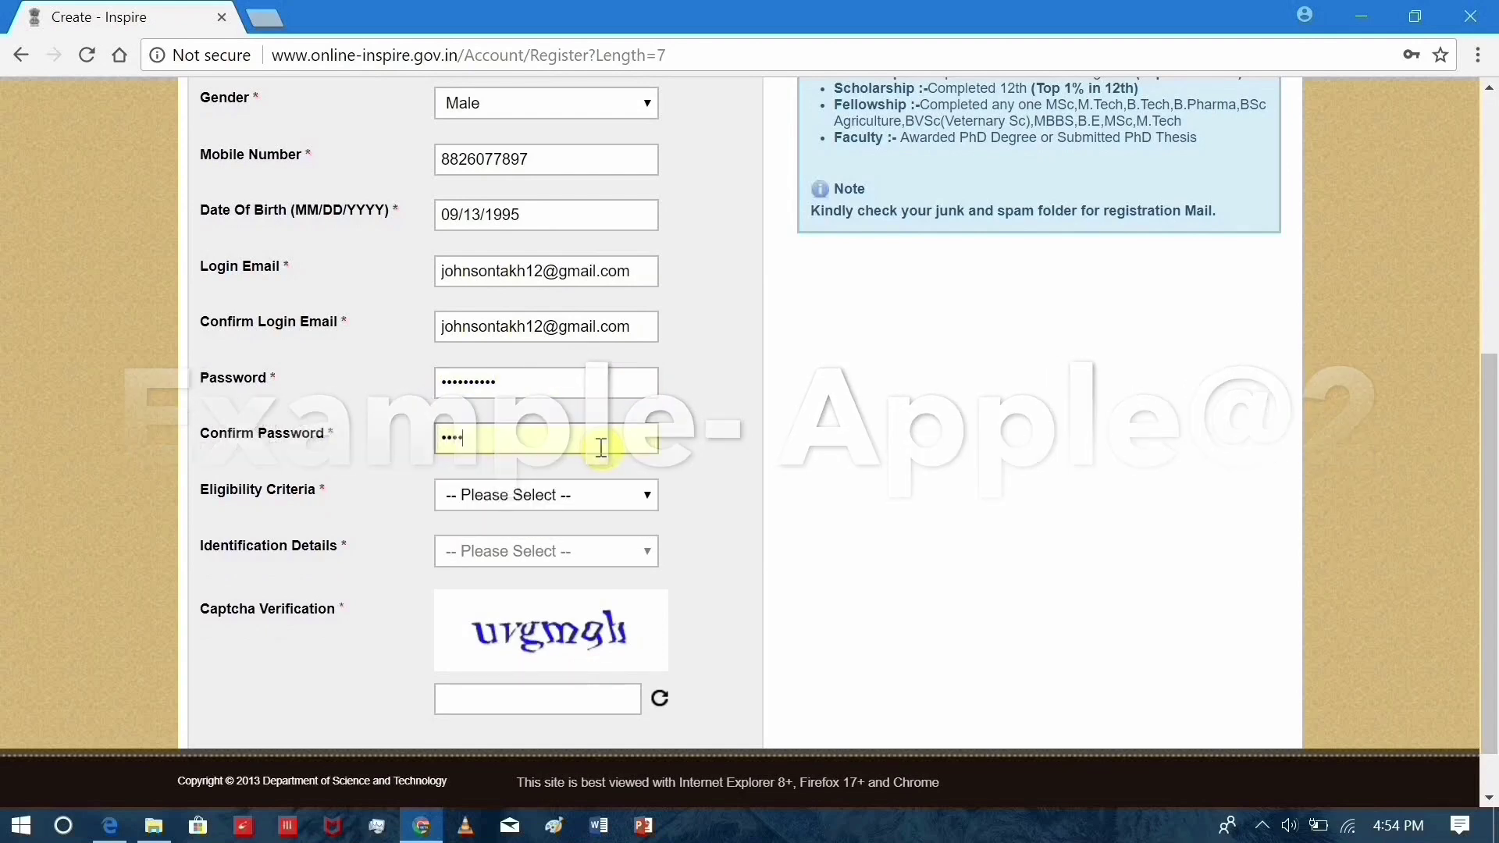
# Set eligibility to Completed 12th and identification to Aadhaar Card.
pyautogui.click(562, 494)
pyautogui.click(567, 535)
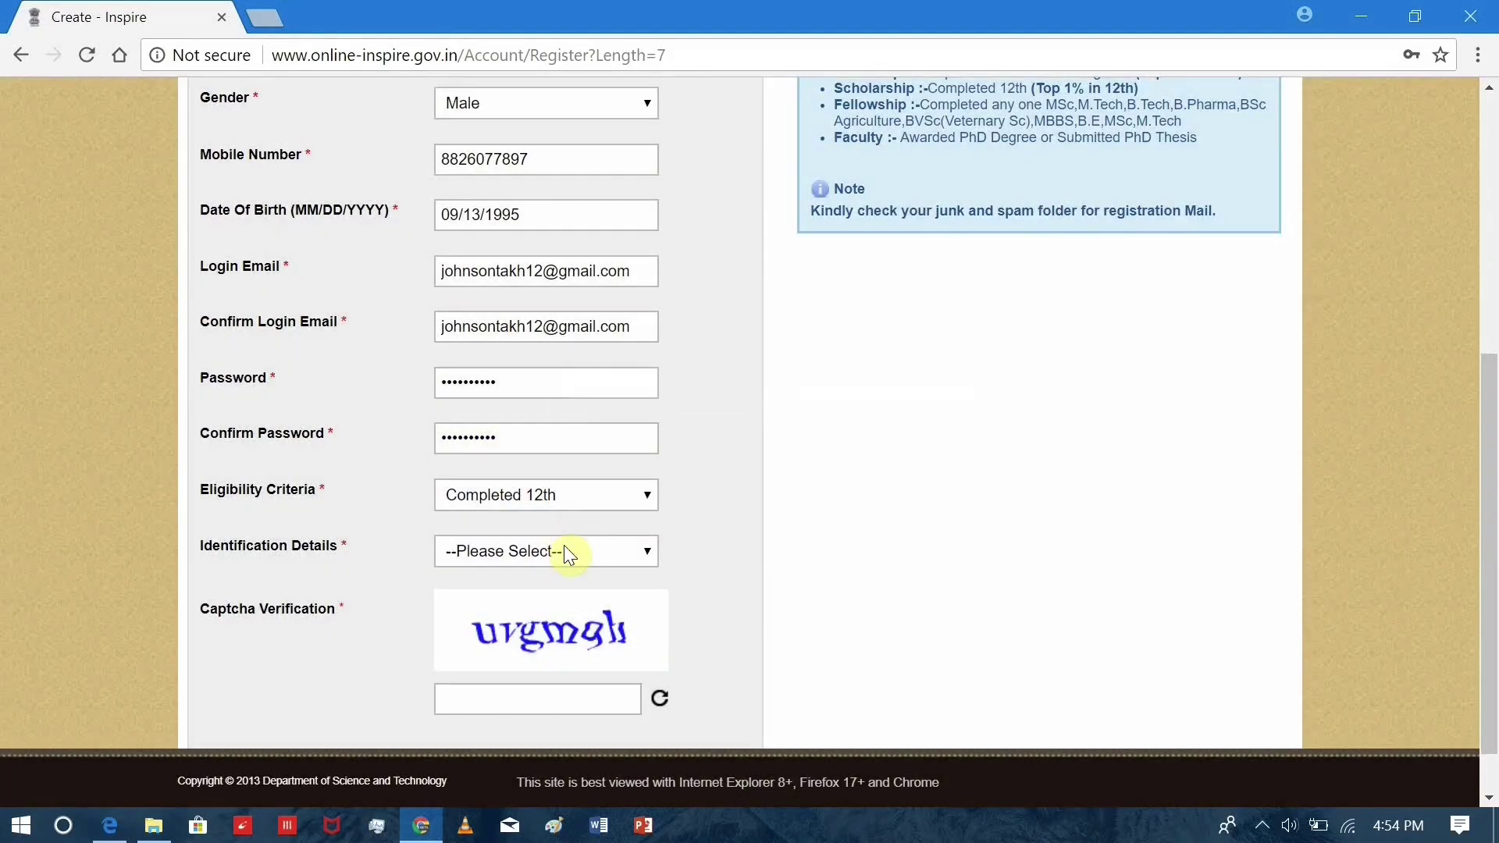
pyautogui.click(564, 546)
pyautogui.click(560, 597)
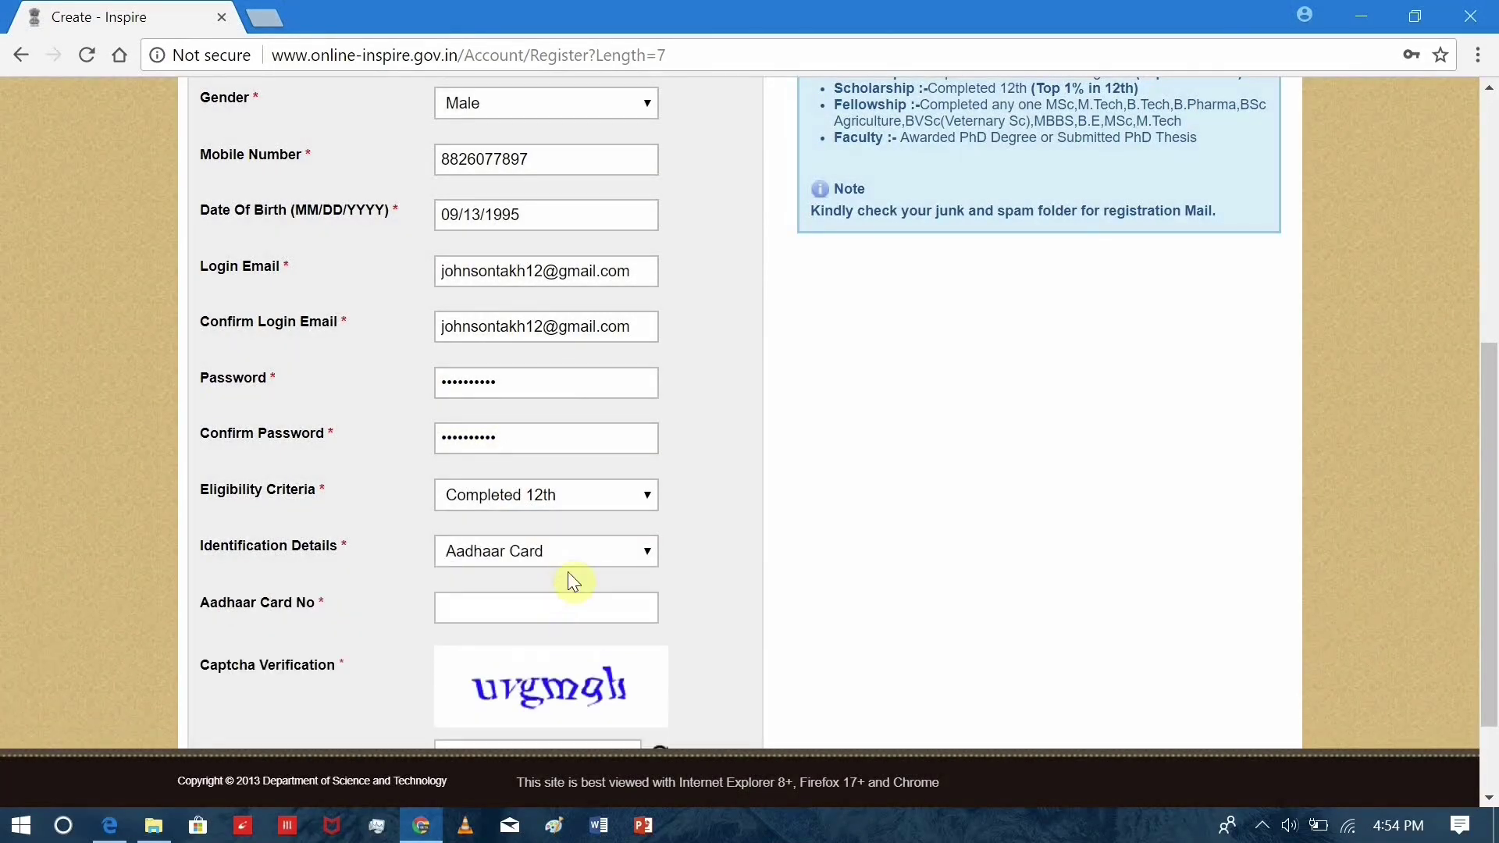
pyautogui.scroll(-1, 596, 488)
pyautogui.click(465, 499)
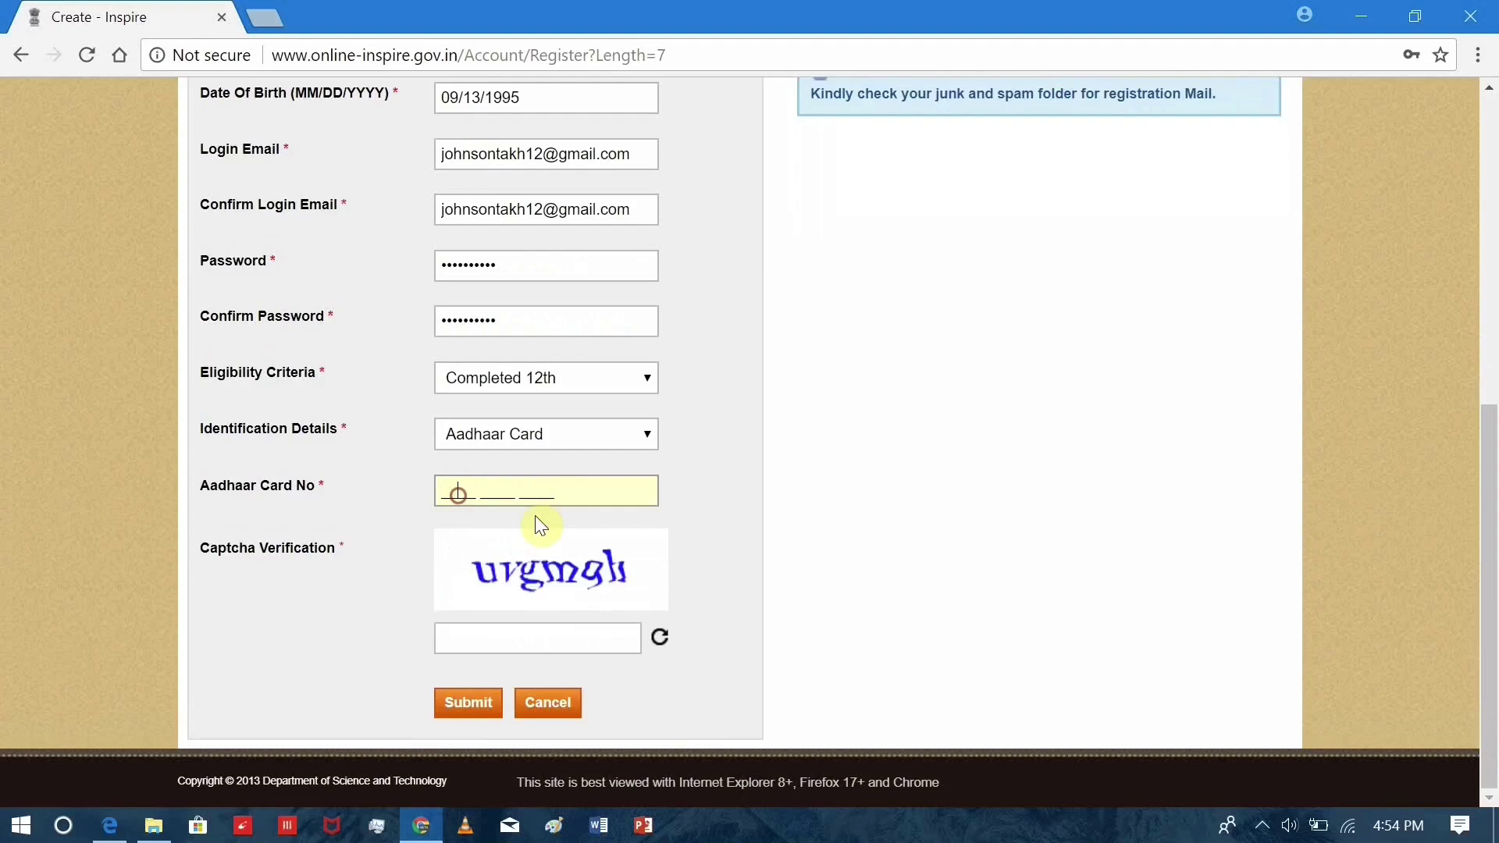
pyautogui.moveTo(461, 490); pyautogui.dragTo(578, 517)
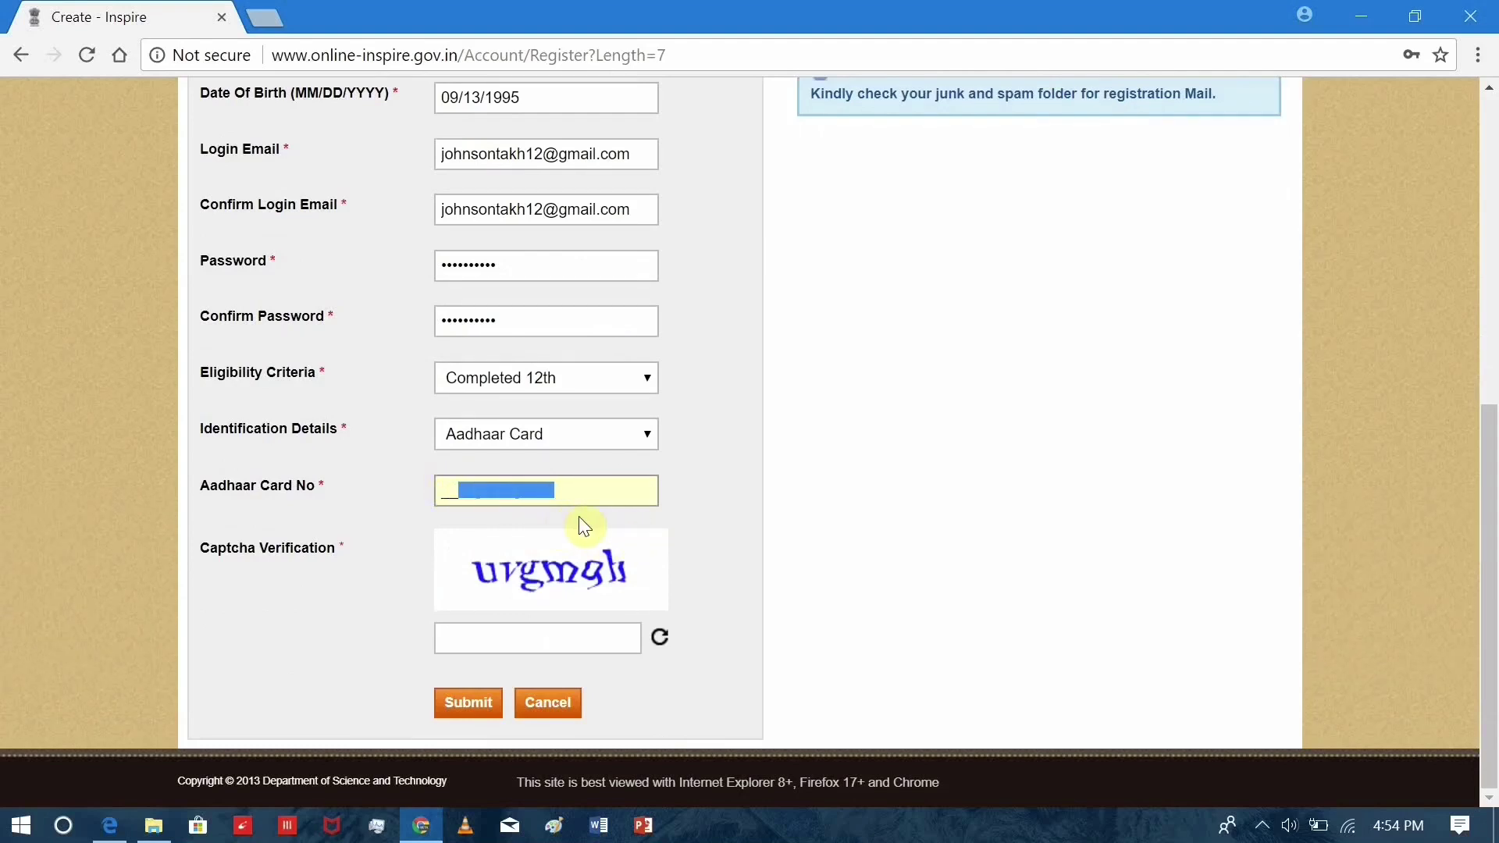
pyautogui.click(595, 492)
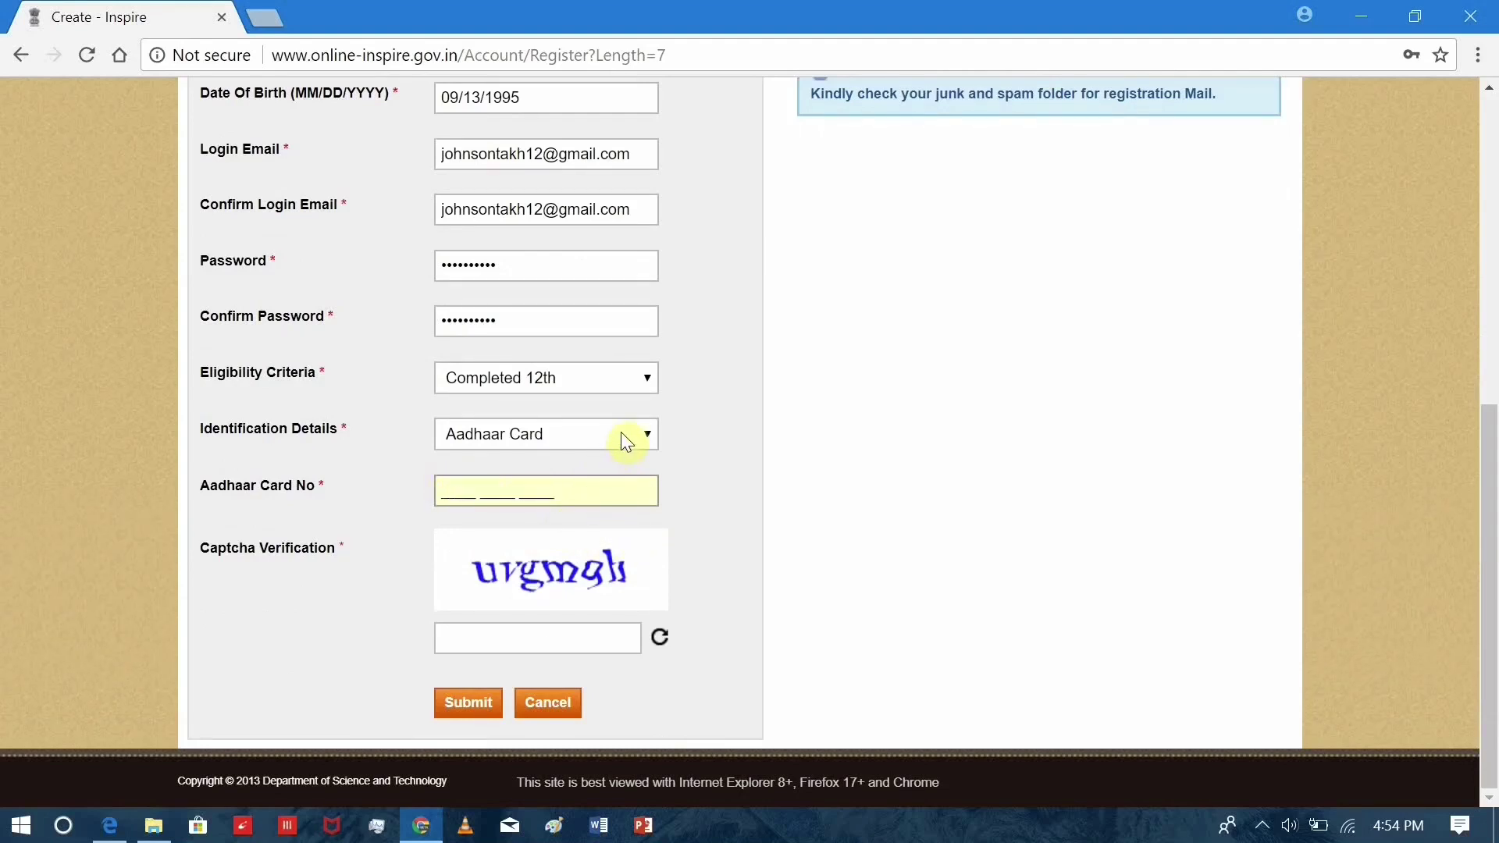
# Try the Aadhaar Enrolment Id identification option and its enrolment fields.
pyautogui.click(618, 435)
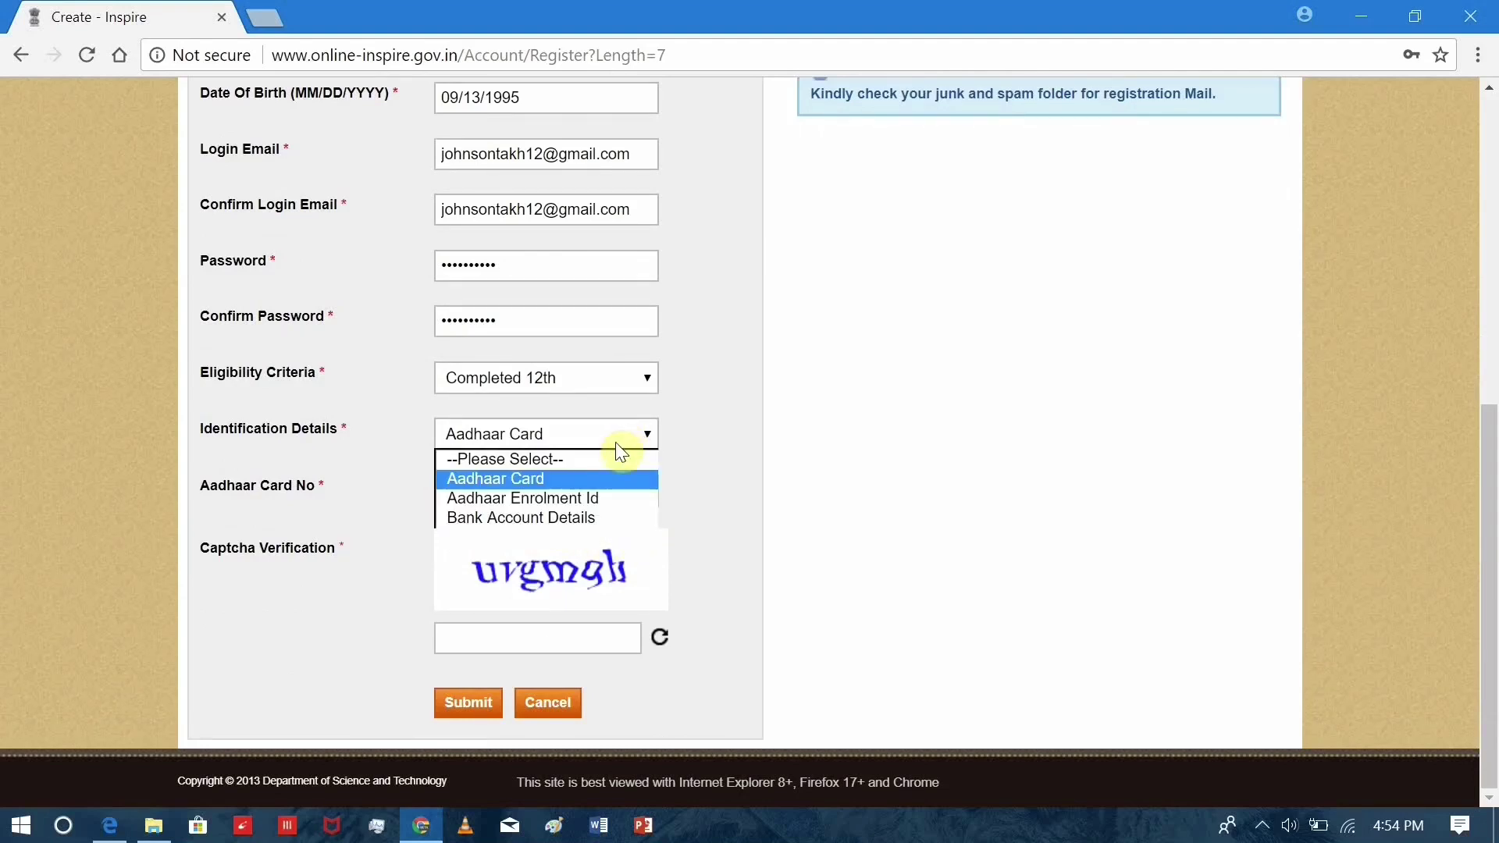
pyautogui.click(601, 498)
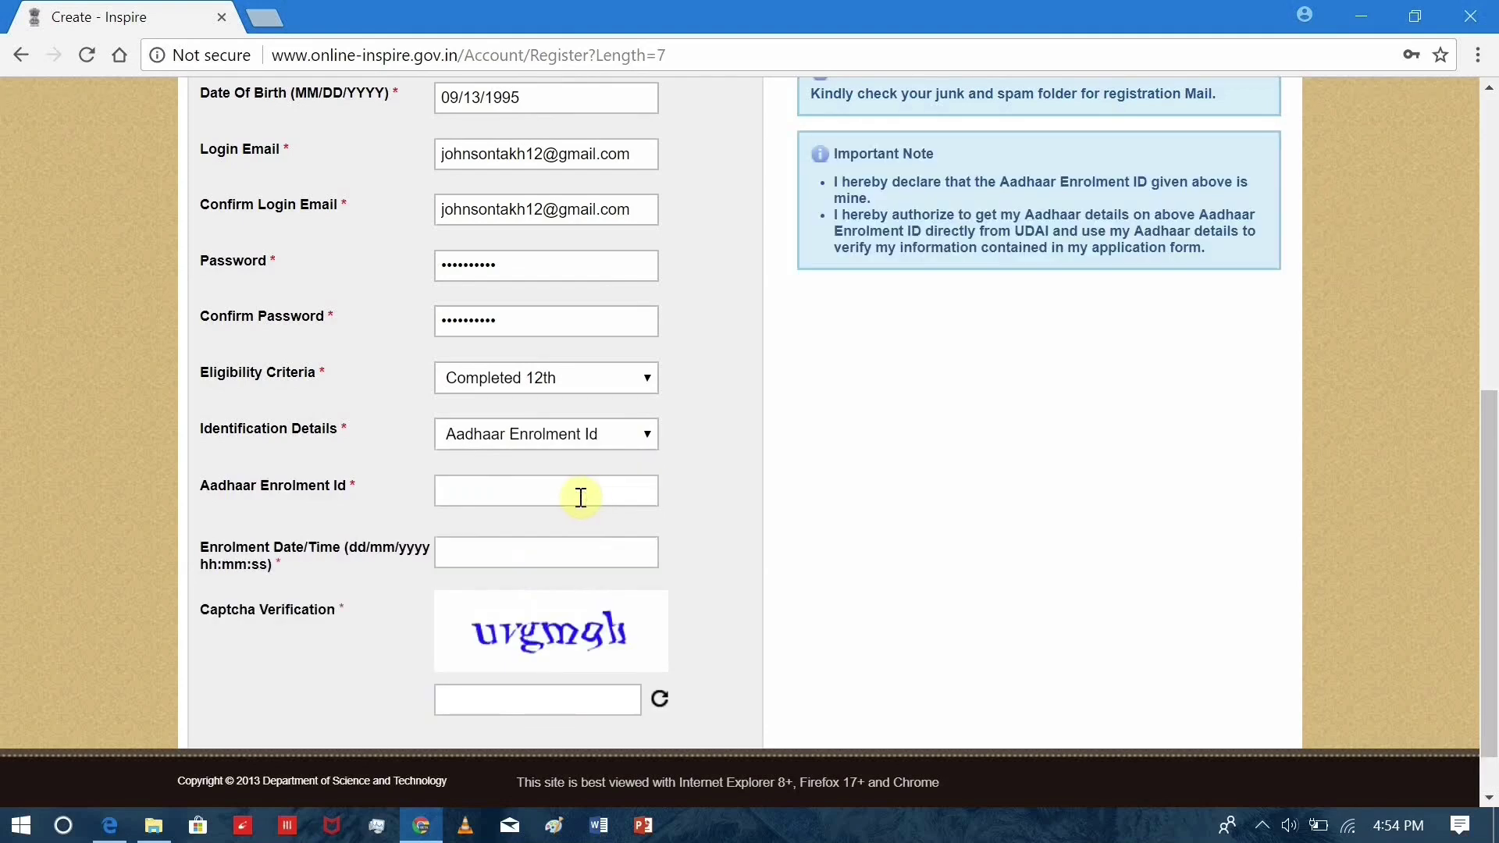
pyautogui.click(451, 481)
pyautogui.moveTo(451, 480); pyautogui.dragTo(617, 513)
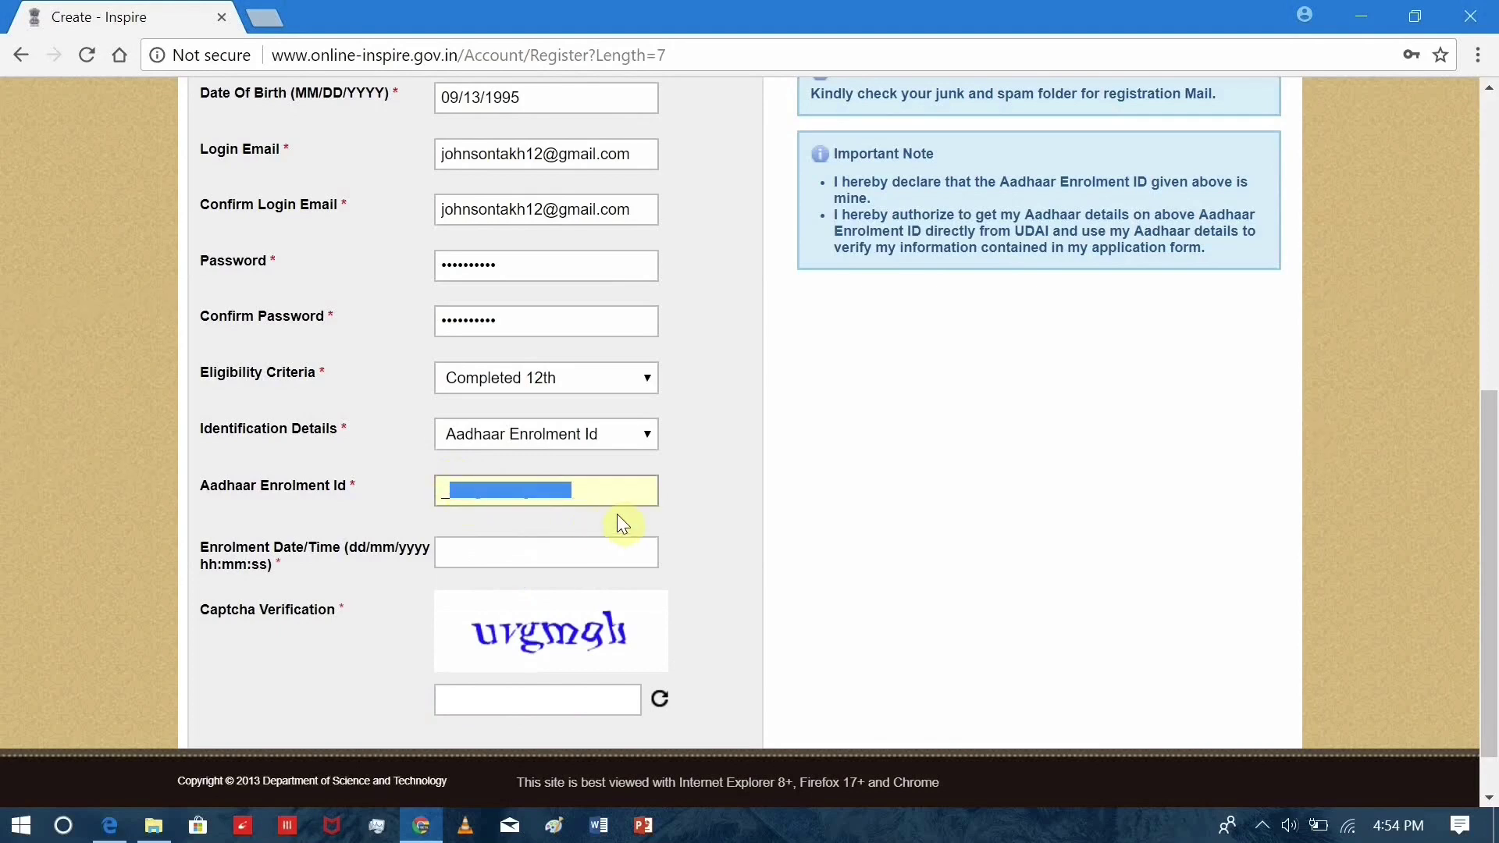
pyautogui.click(617, 513)
pyautogui.click(575, 554)
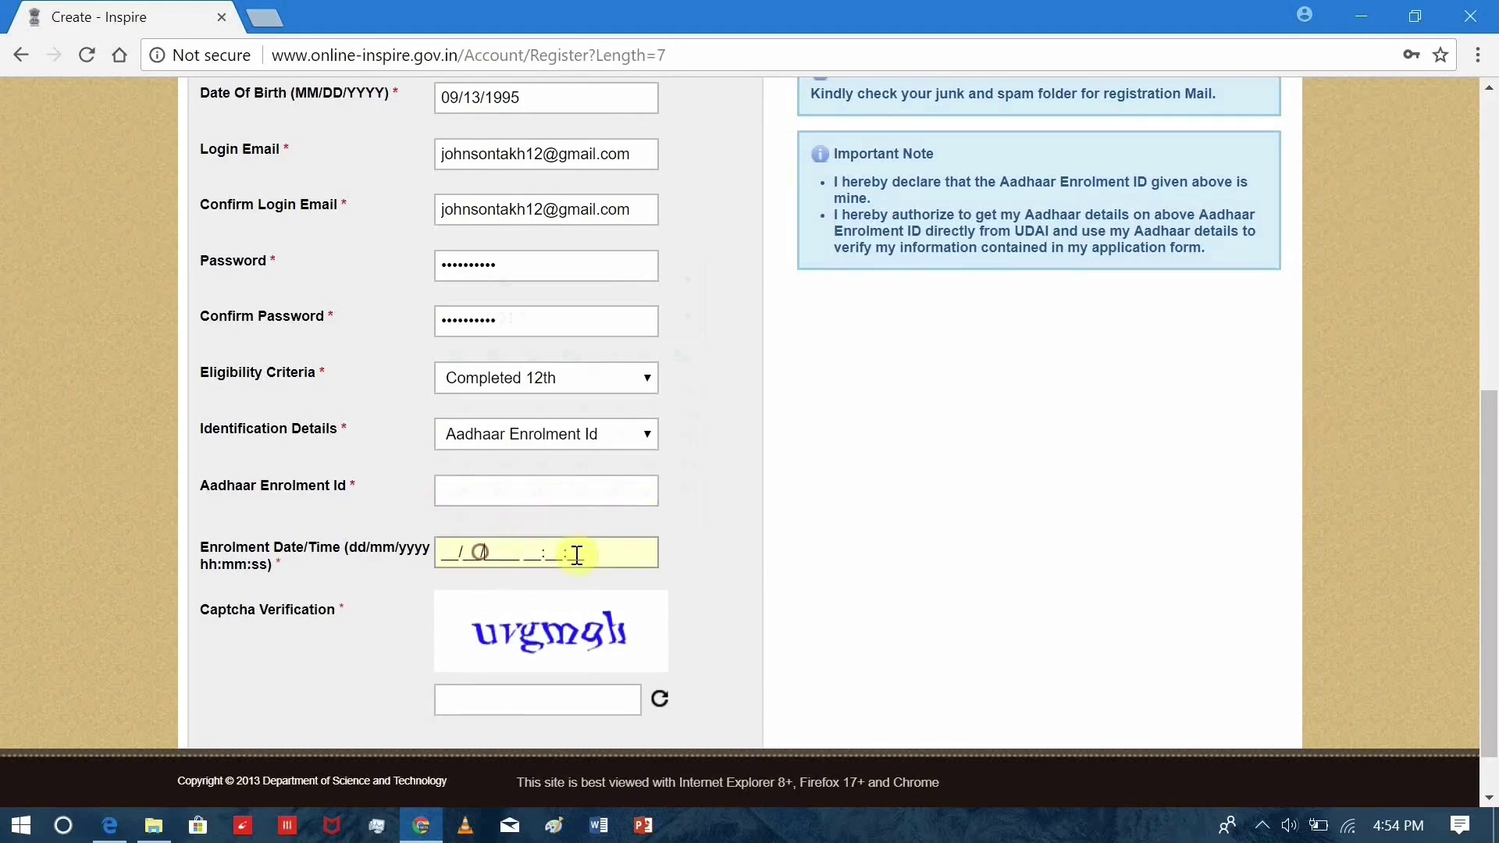
pyautogui.click(681, 558)
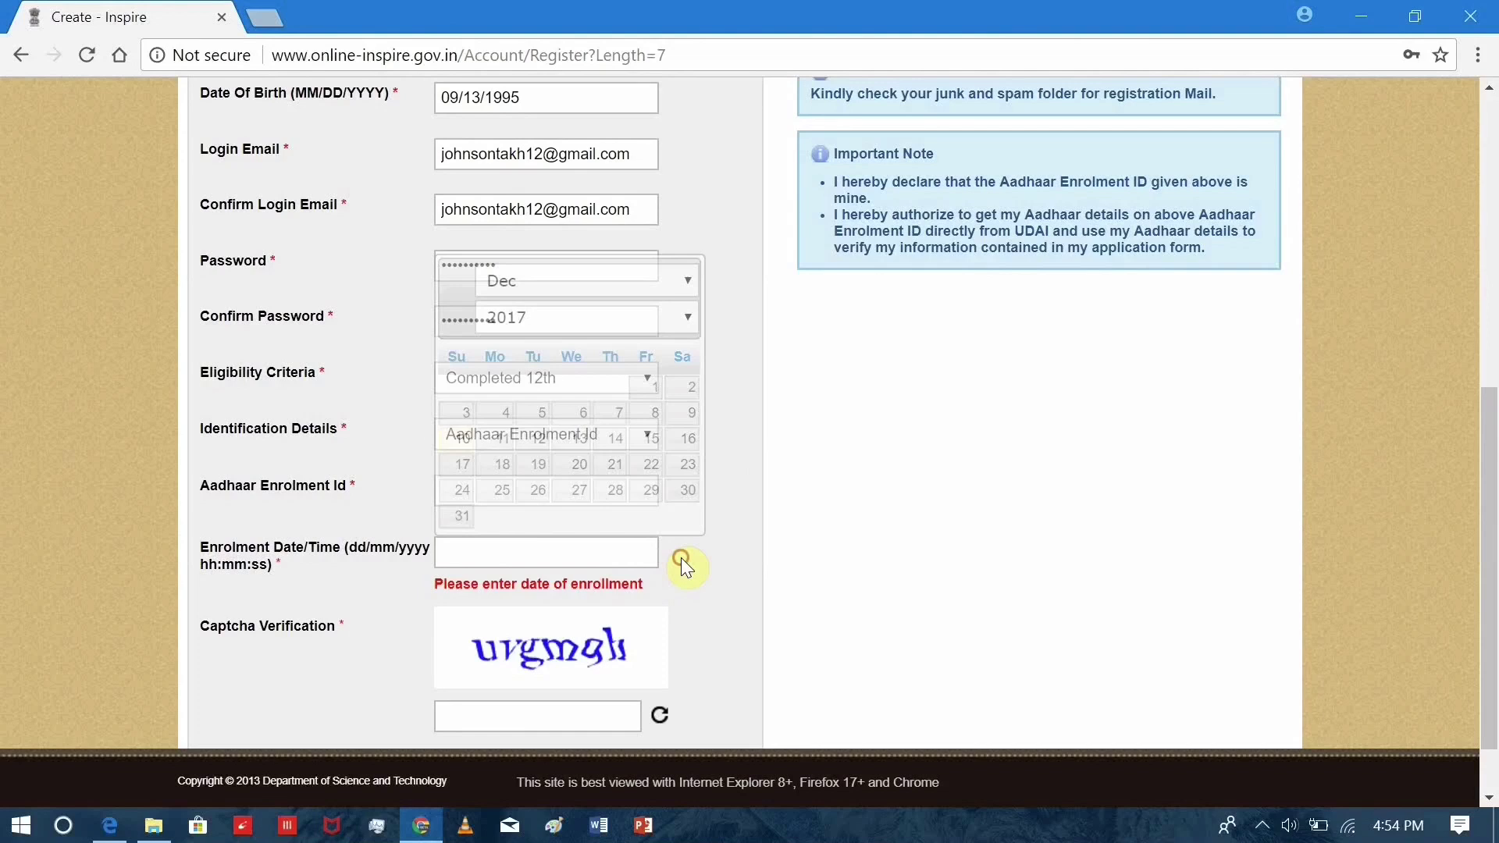
# Try the Bank Account Details option, inspecting its account number and IFSC fields.
pyautogui.click(638, 437)
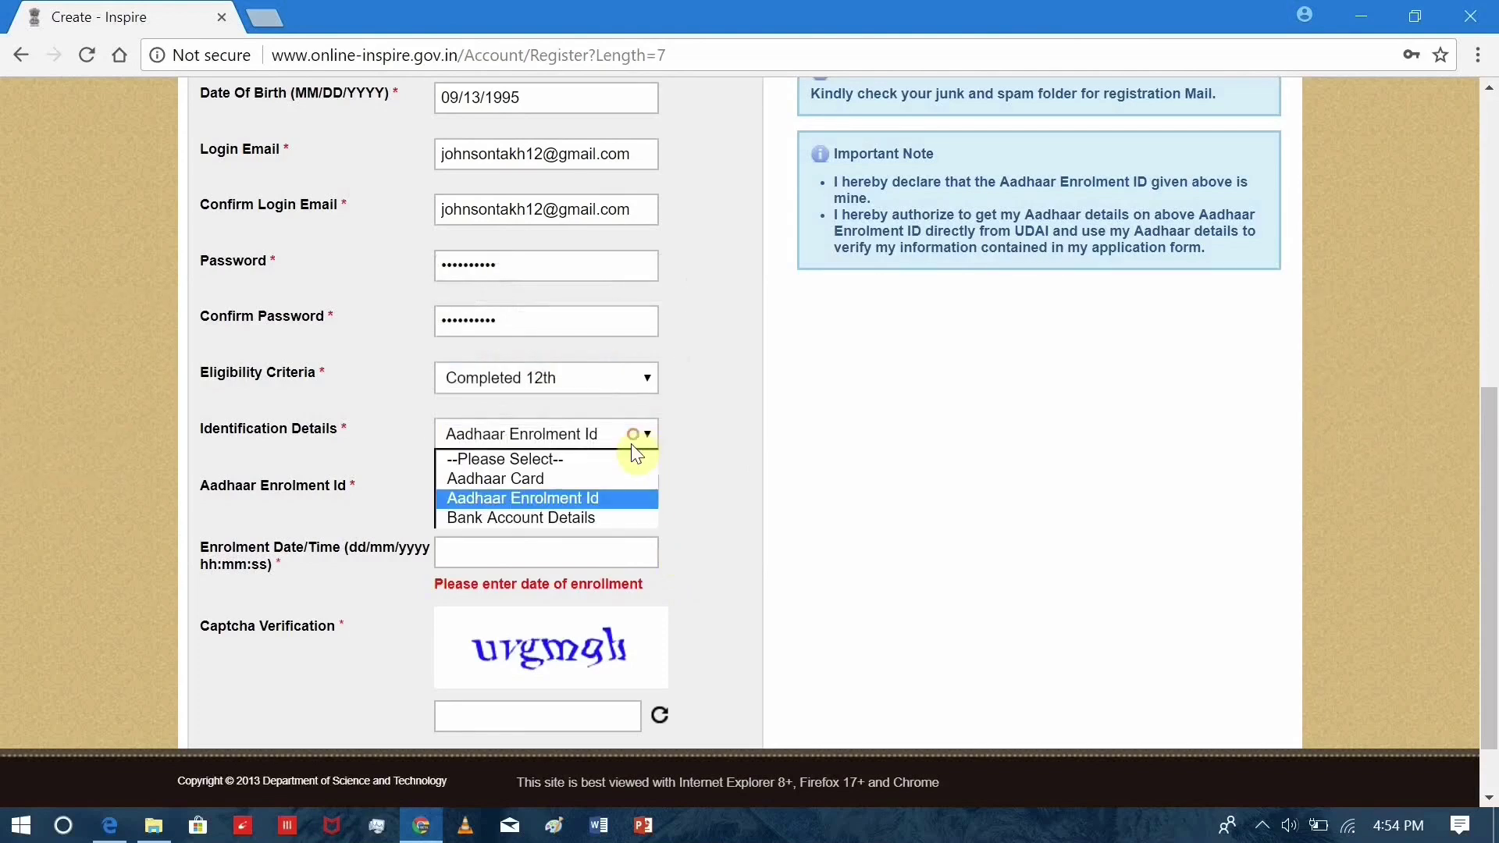
pyautogui.click(616, 517)
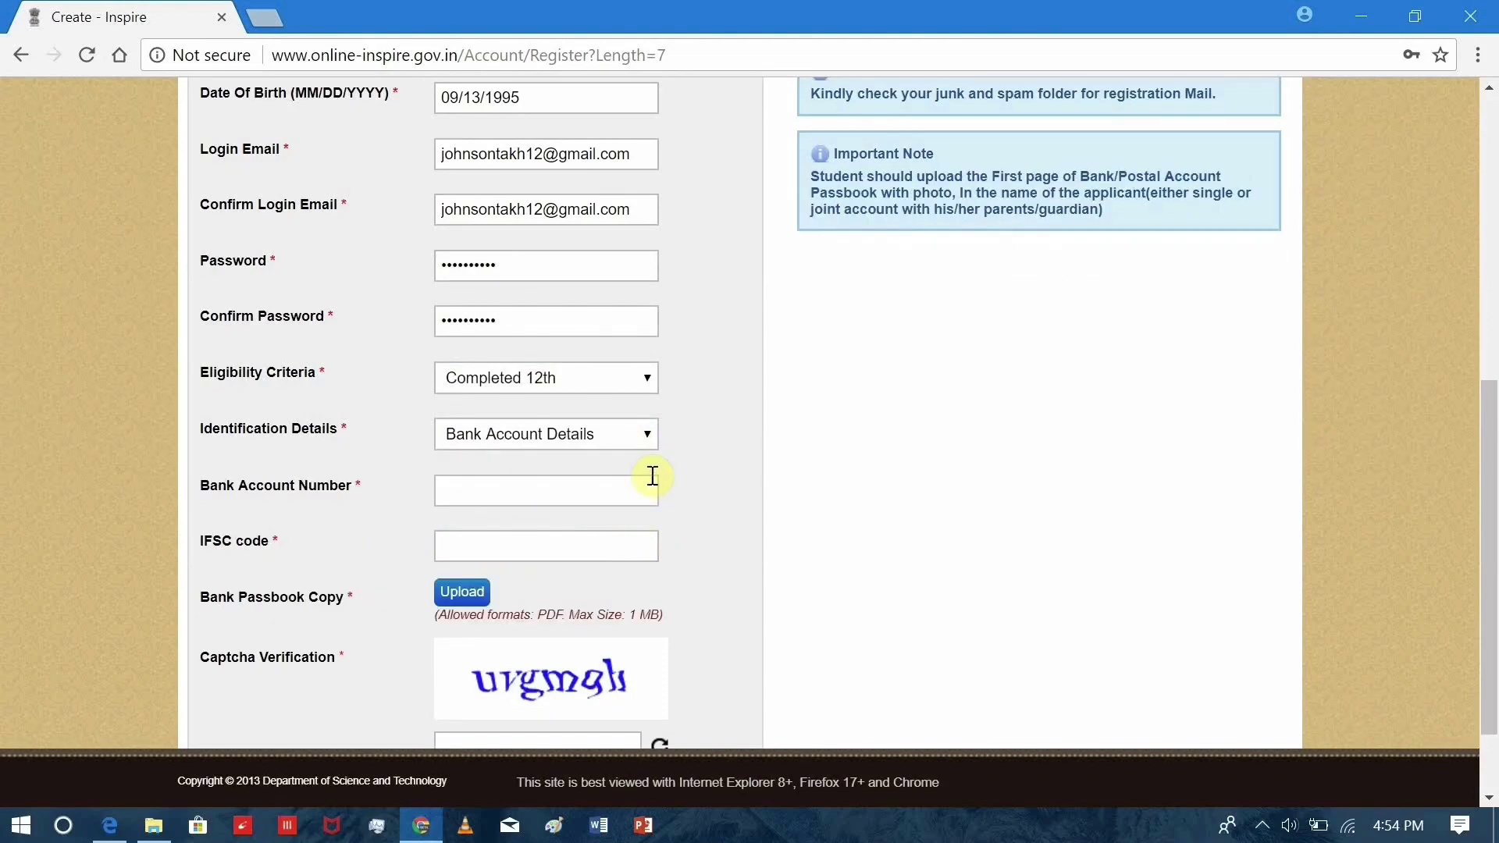
pyautogui.click(545, 490)
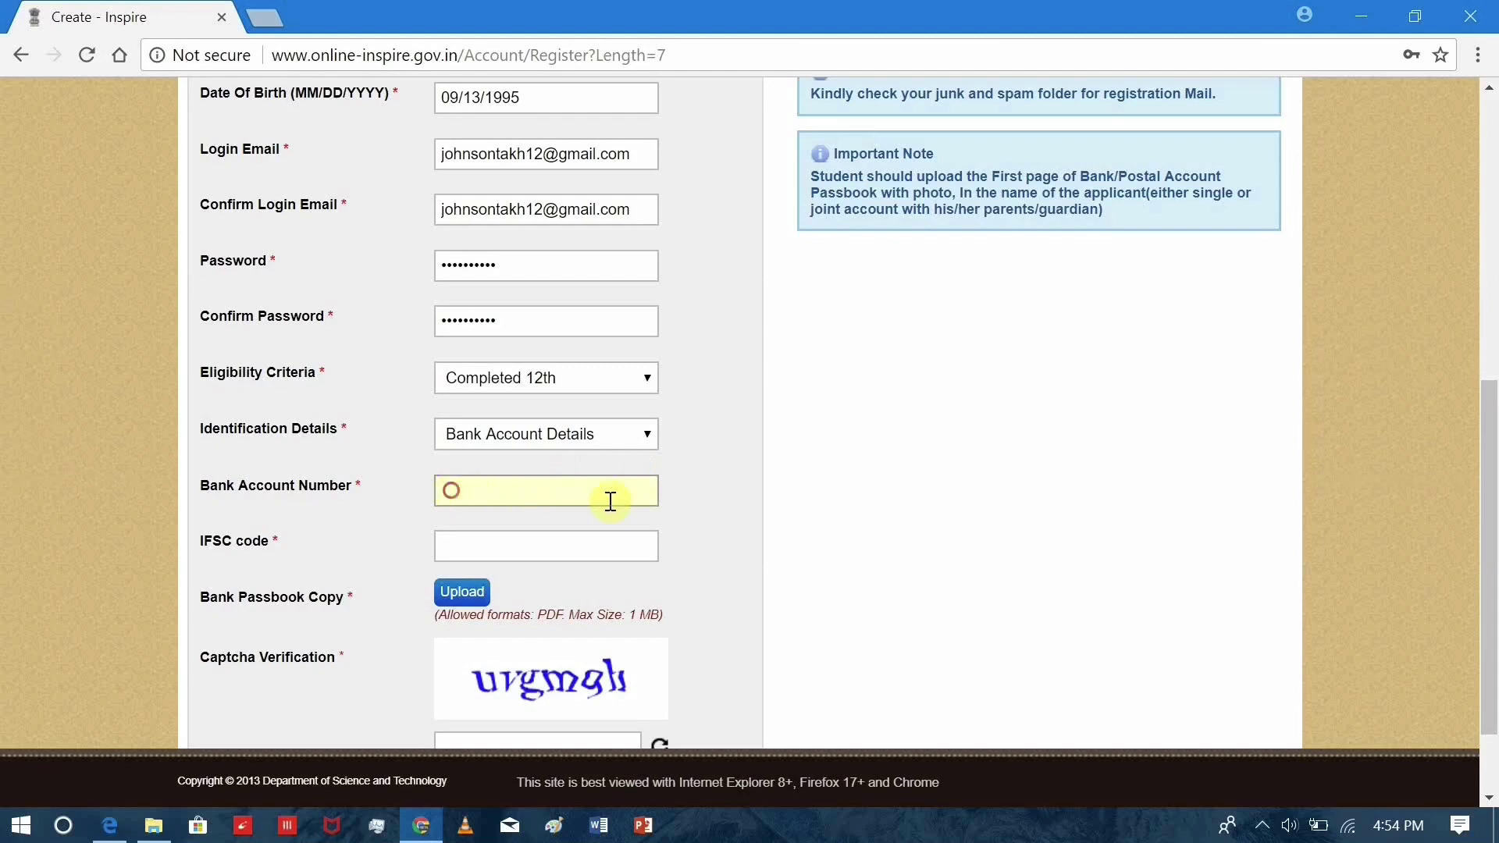
pyautogui.click(480, 543)
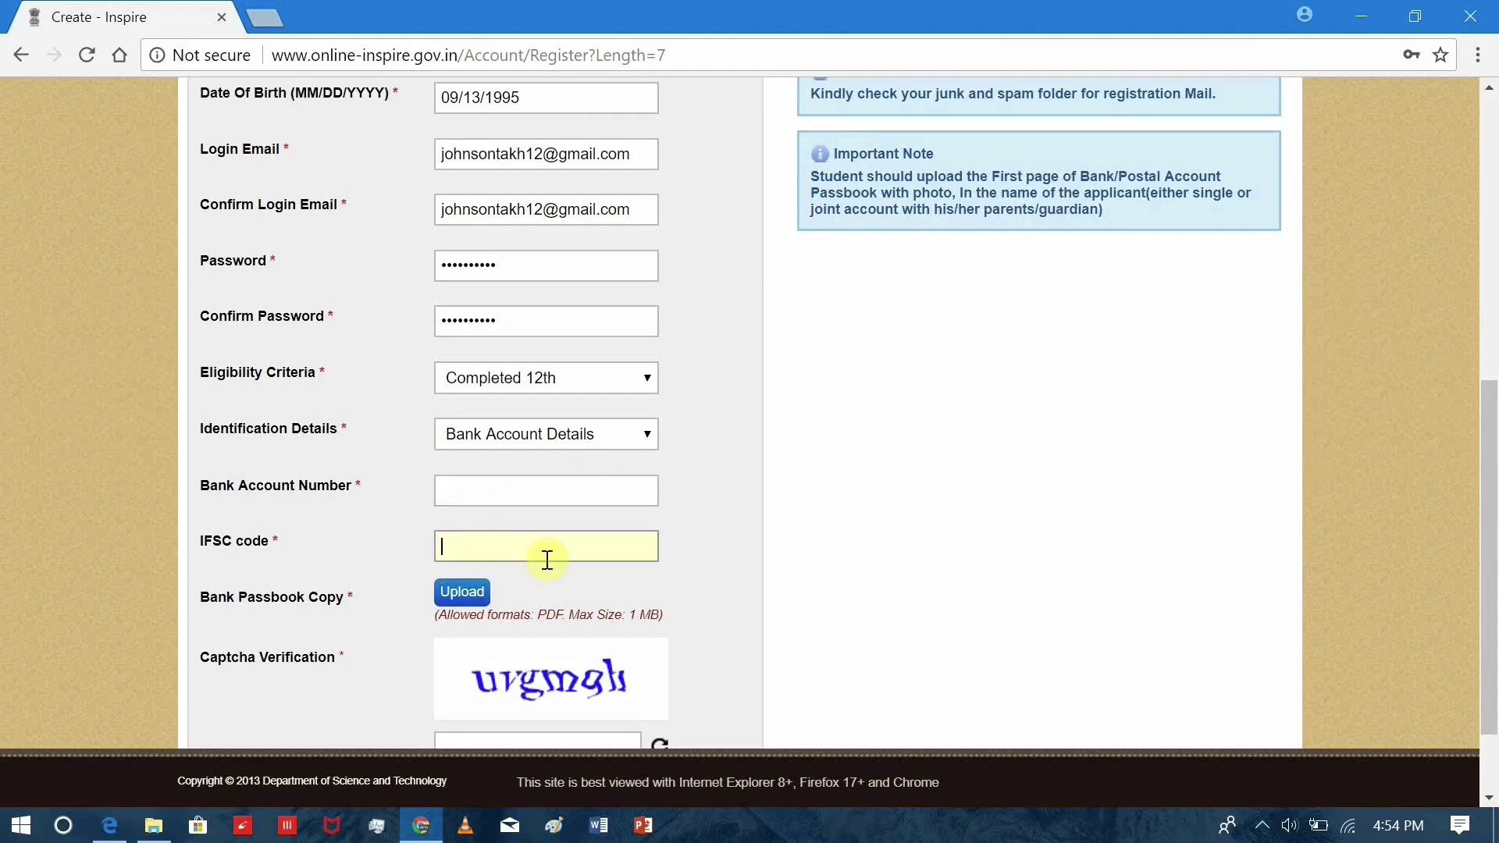
pyautogui.click(269, 528)
pyautogui.moveTo(200, 543); pyautogui.dragTo(212, 544)
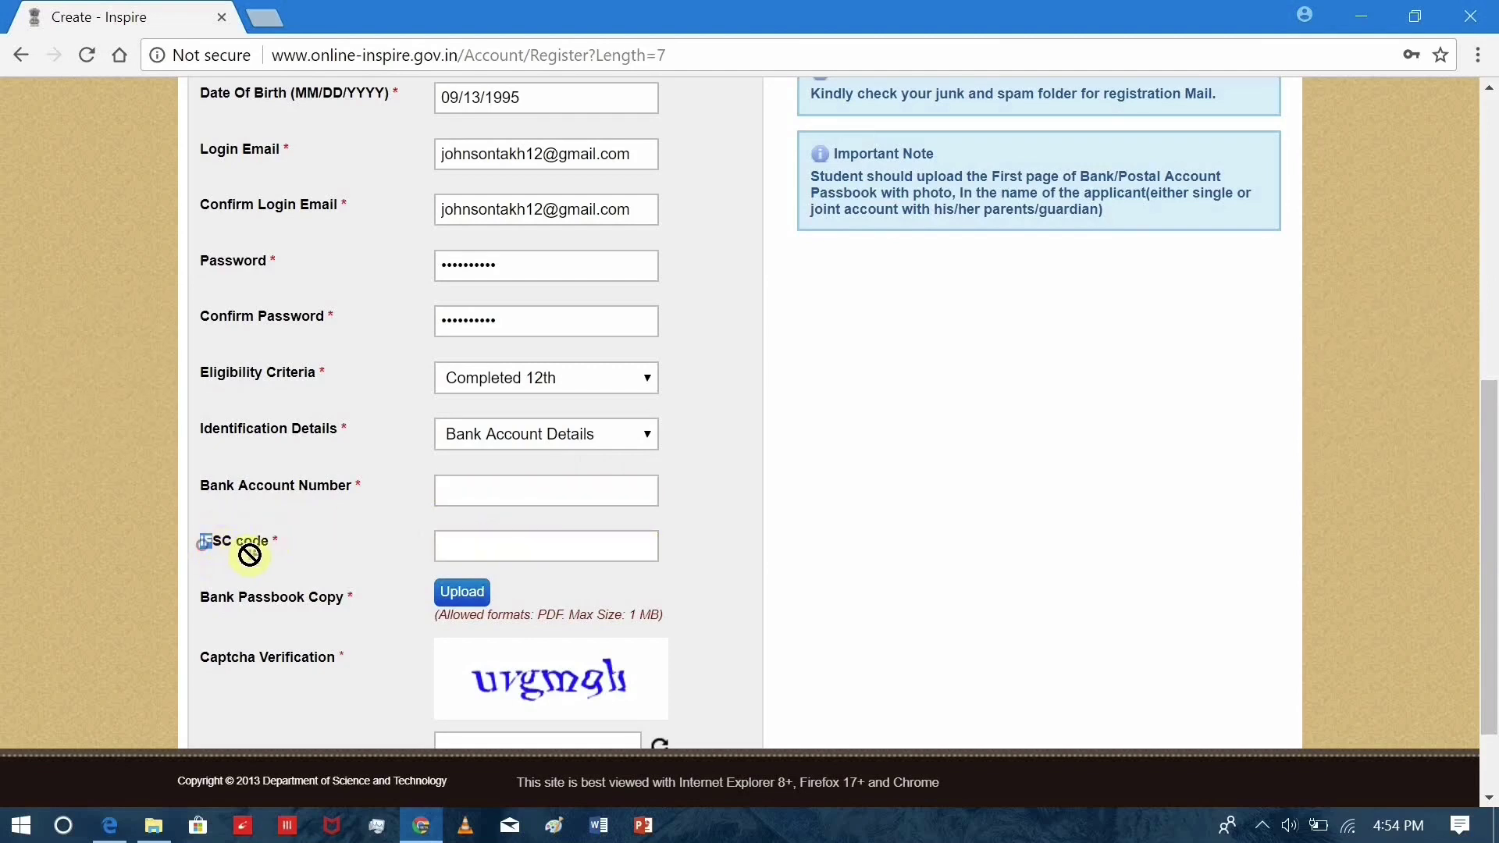
pyautogui.click(228, 551)
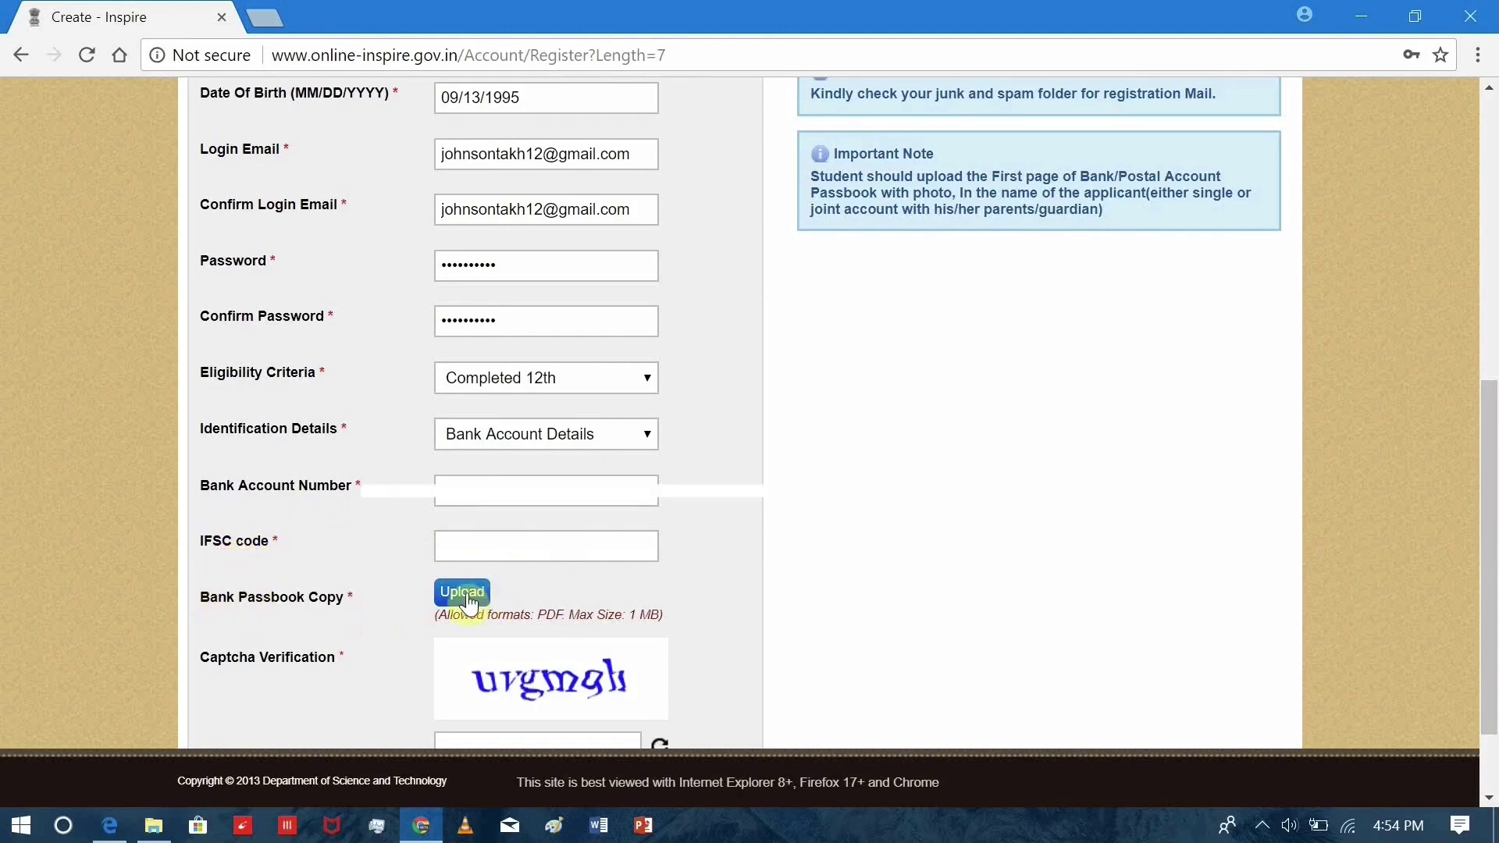
pyautogui.tripleClick(347, 595)
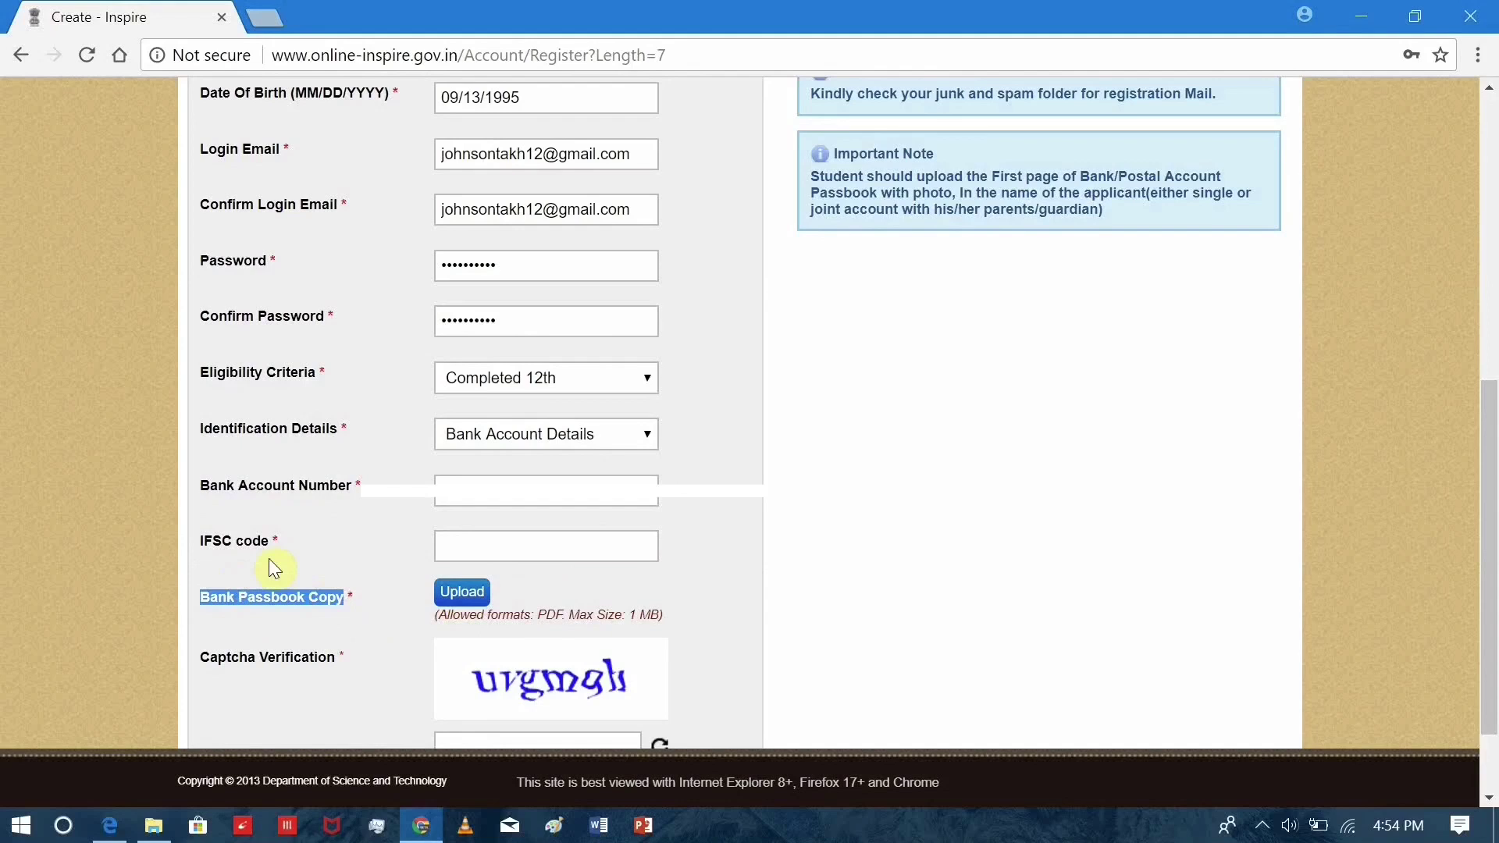
pyautogui.tripleClick(325, 537)
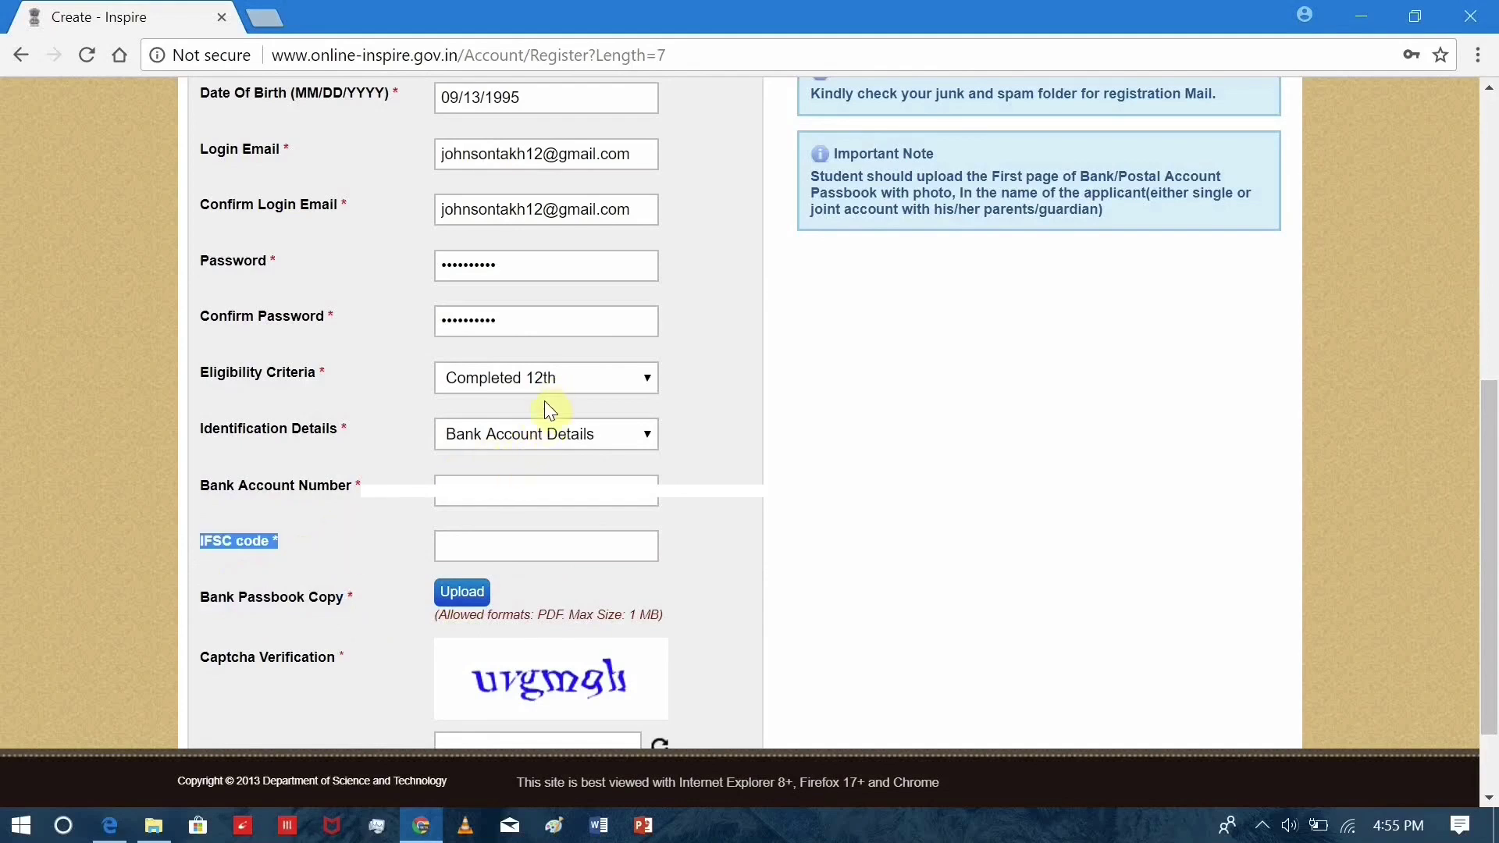
# Switch back to Aadhaar Card and paste the Aadhaar number into Aadhaar Card No.
pyautogui.click(537, 437)
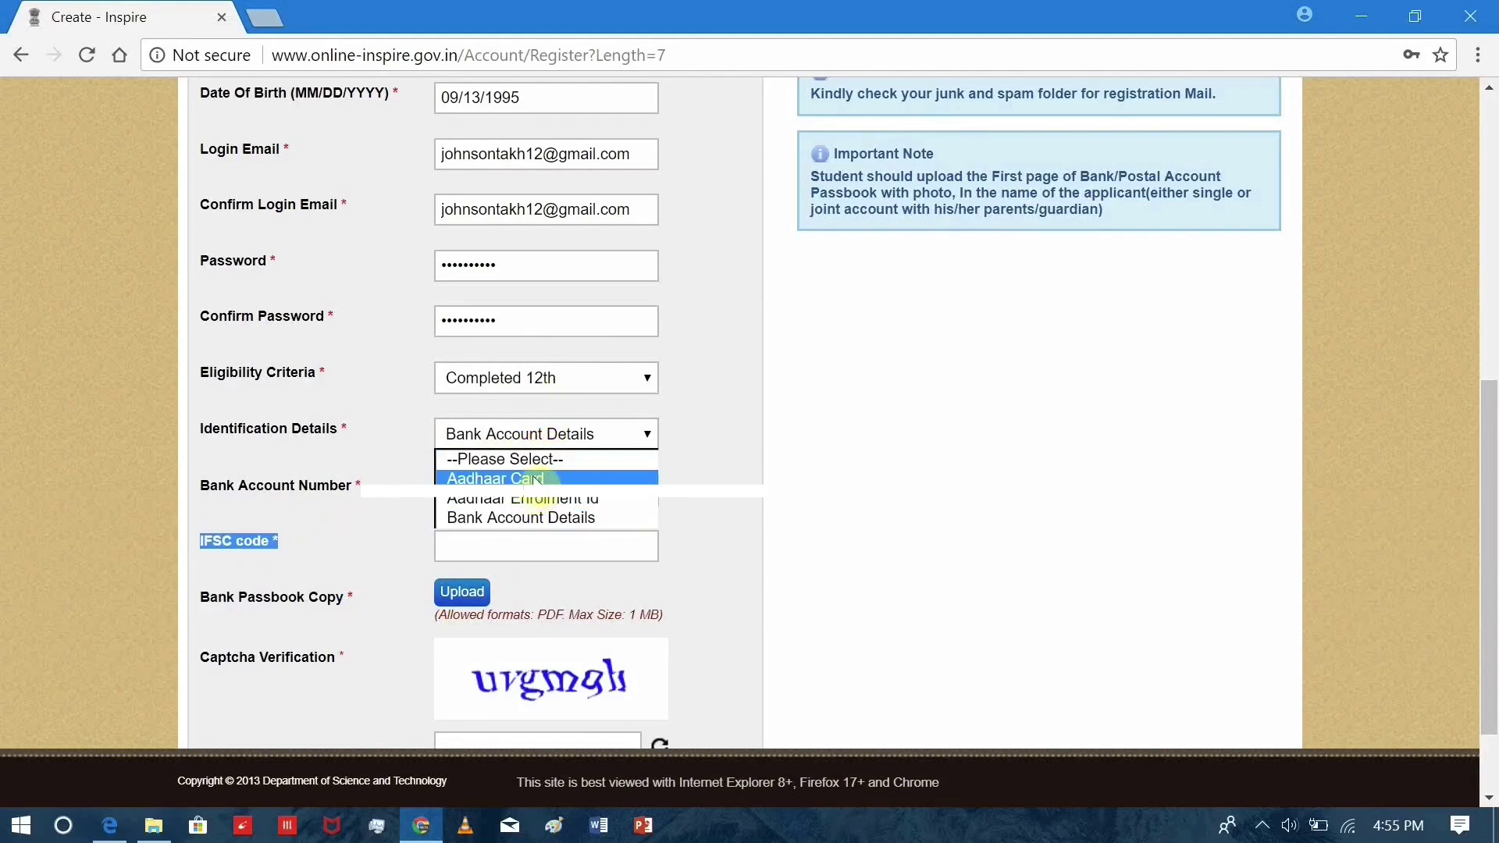
pyautogui.click(534, 477)
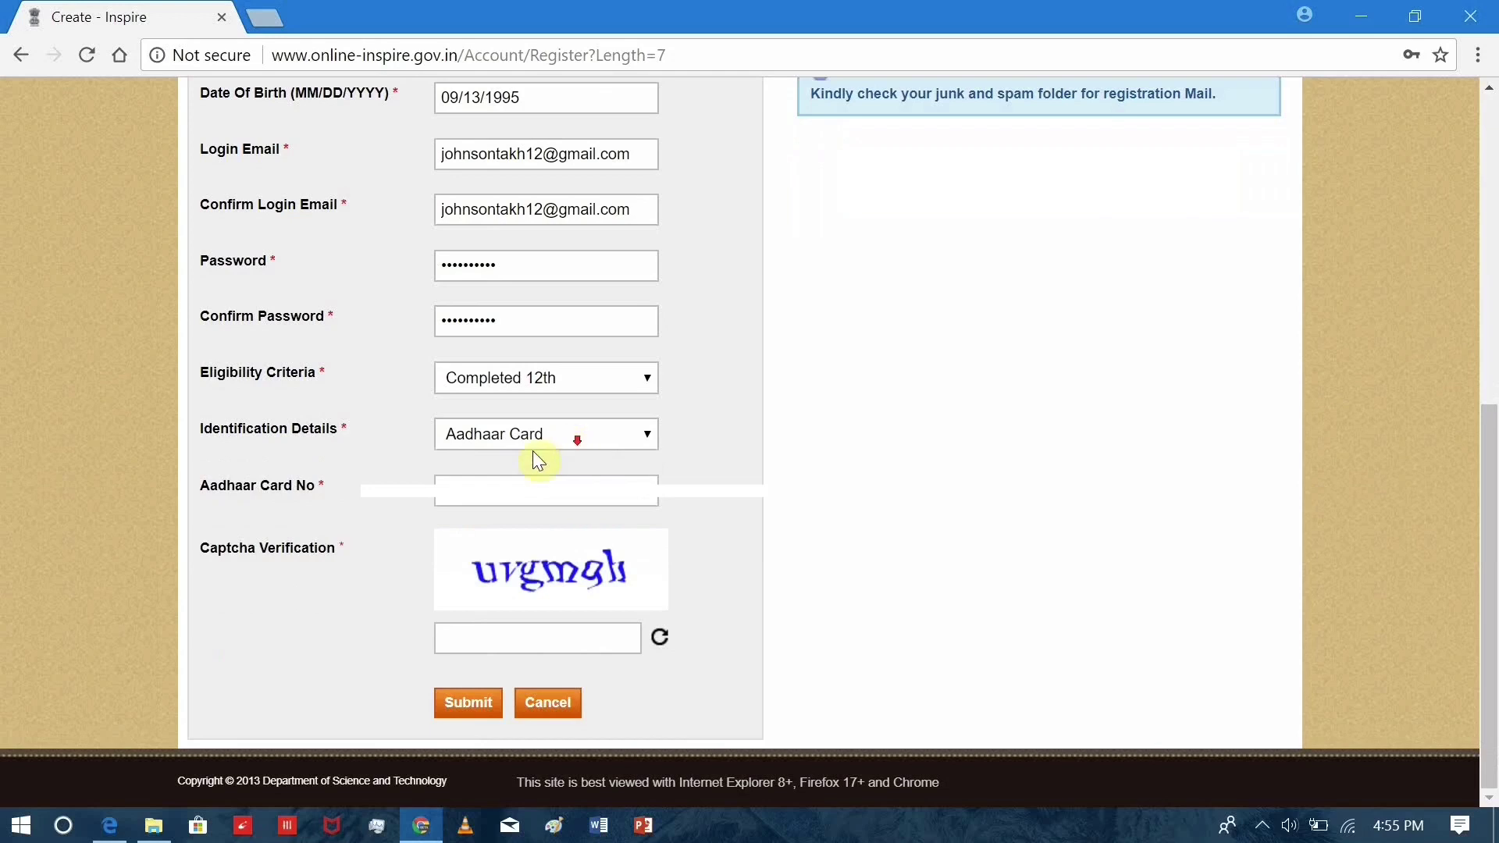
pyautogui.click(512, 498)
pyautogui.rightClick(511, 497)
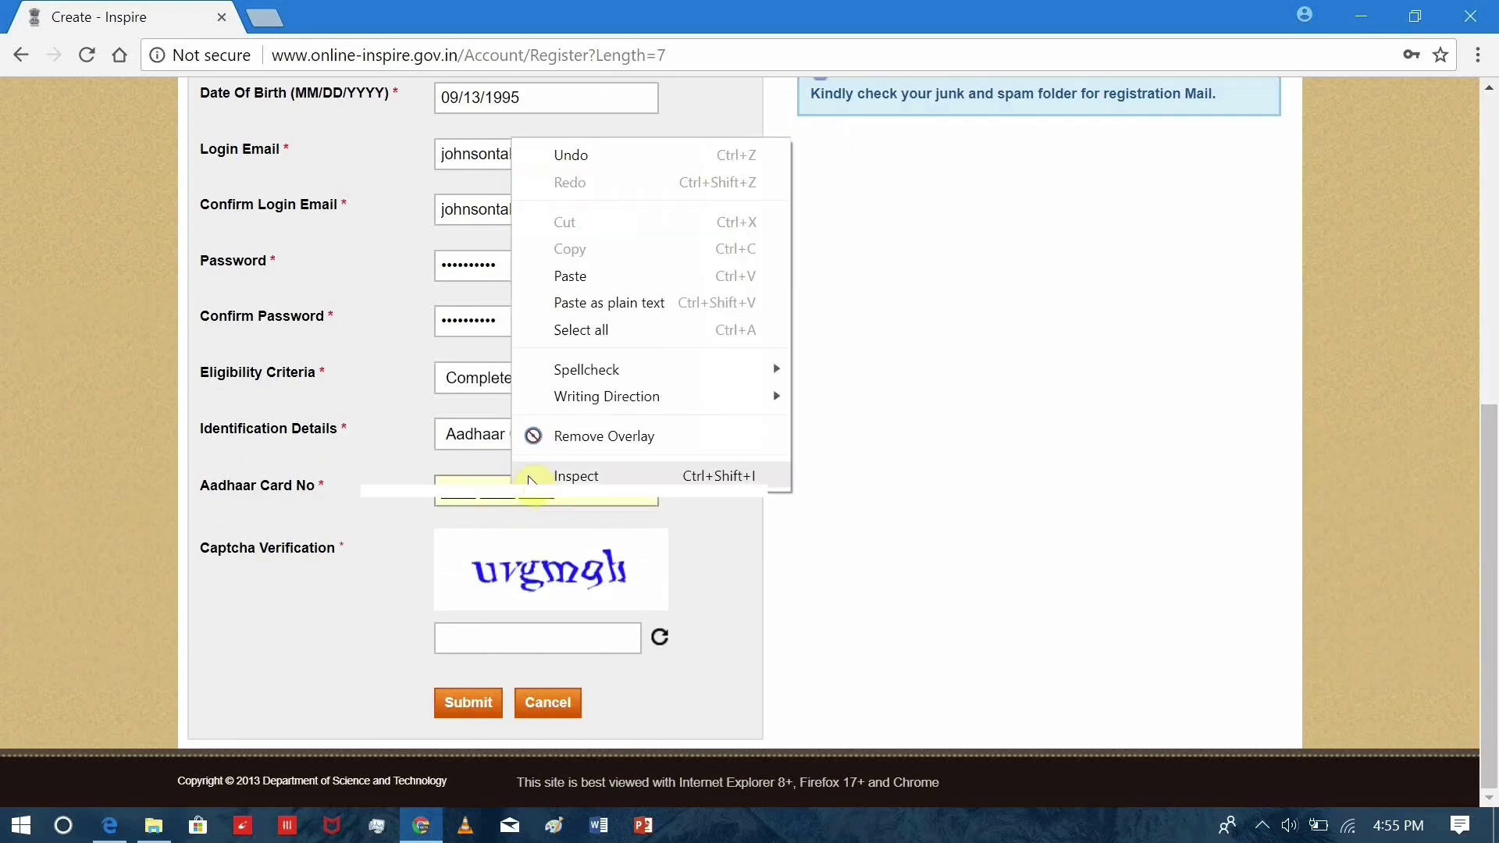
pyautogui.click(585, 277)
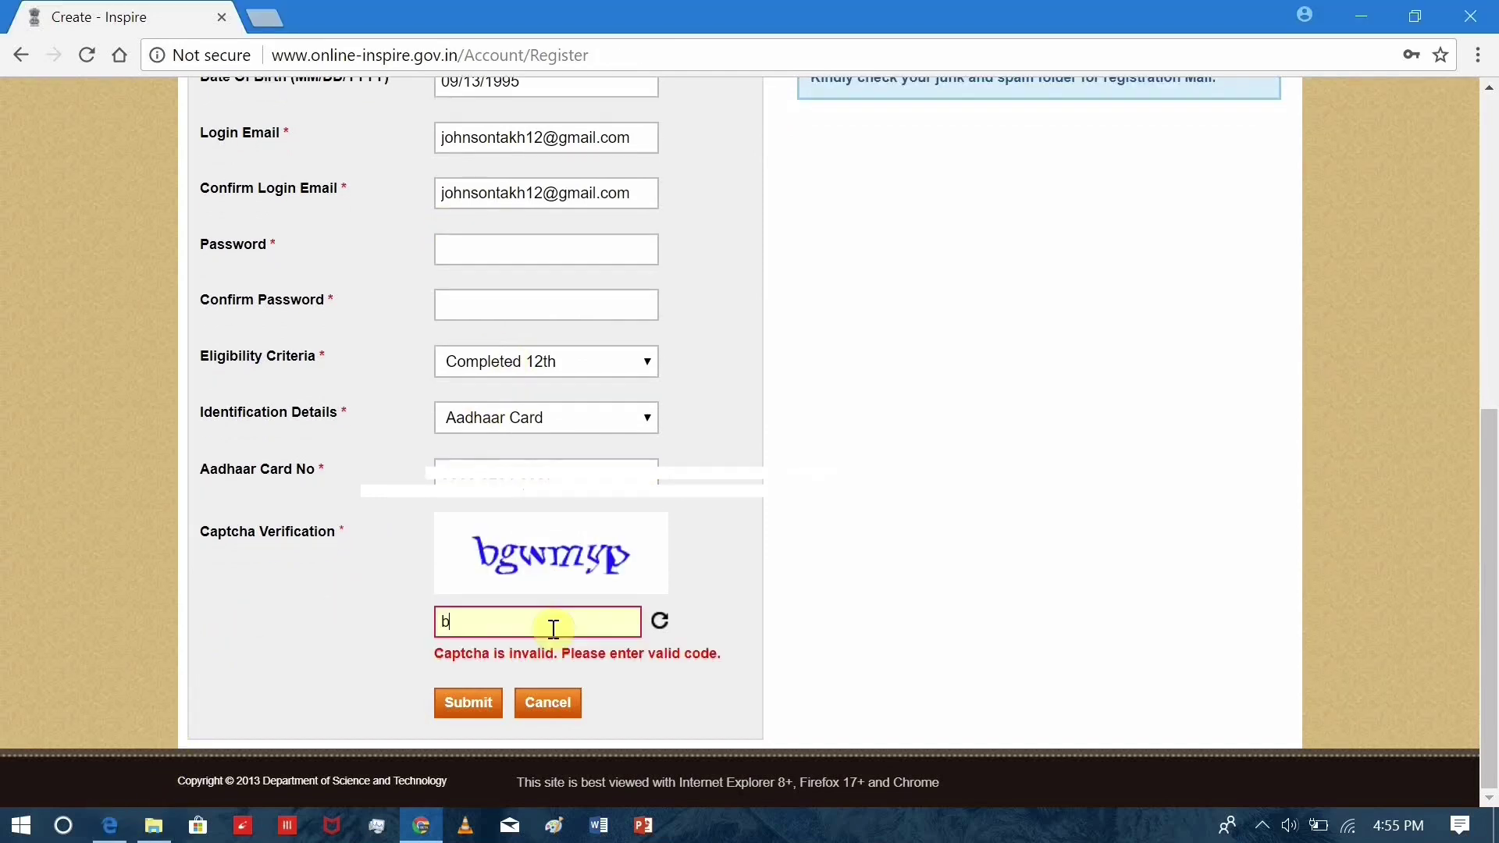
# Submit the registration, replacing the rejected captcha with fz817j.
pyautogui.write('g')
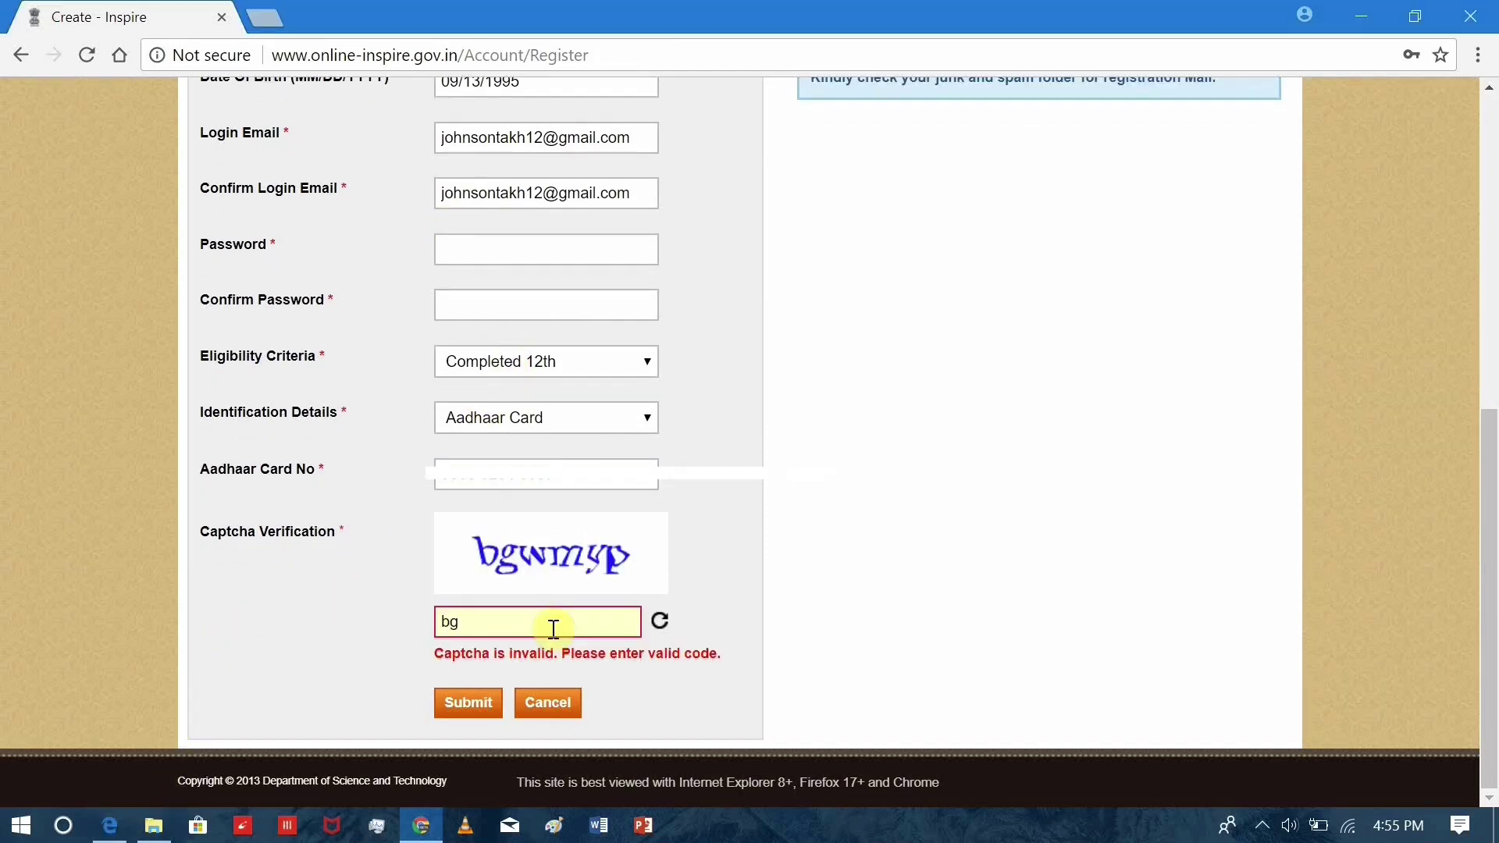
pyautogui.write('wmyp')
pyautogui.click(471, 703)
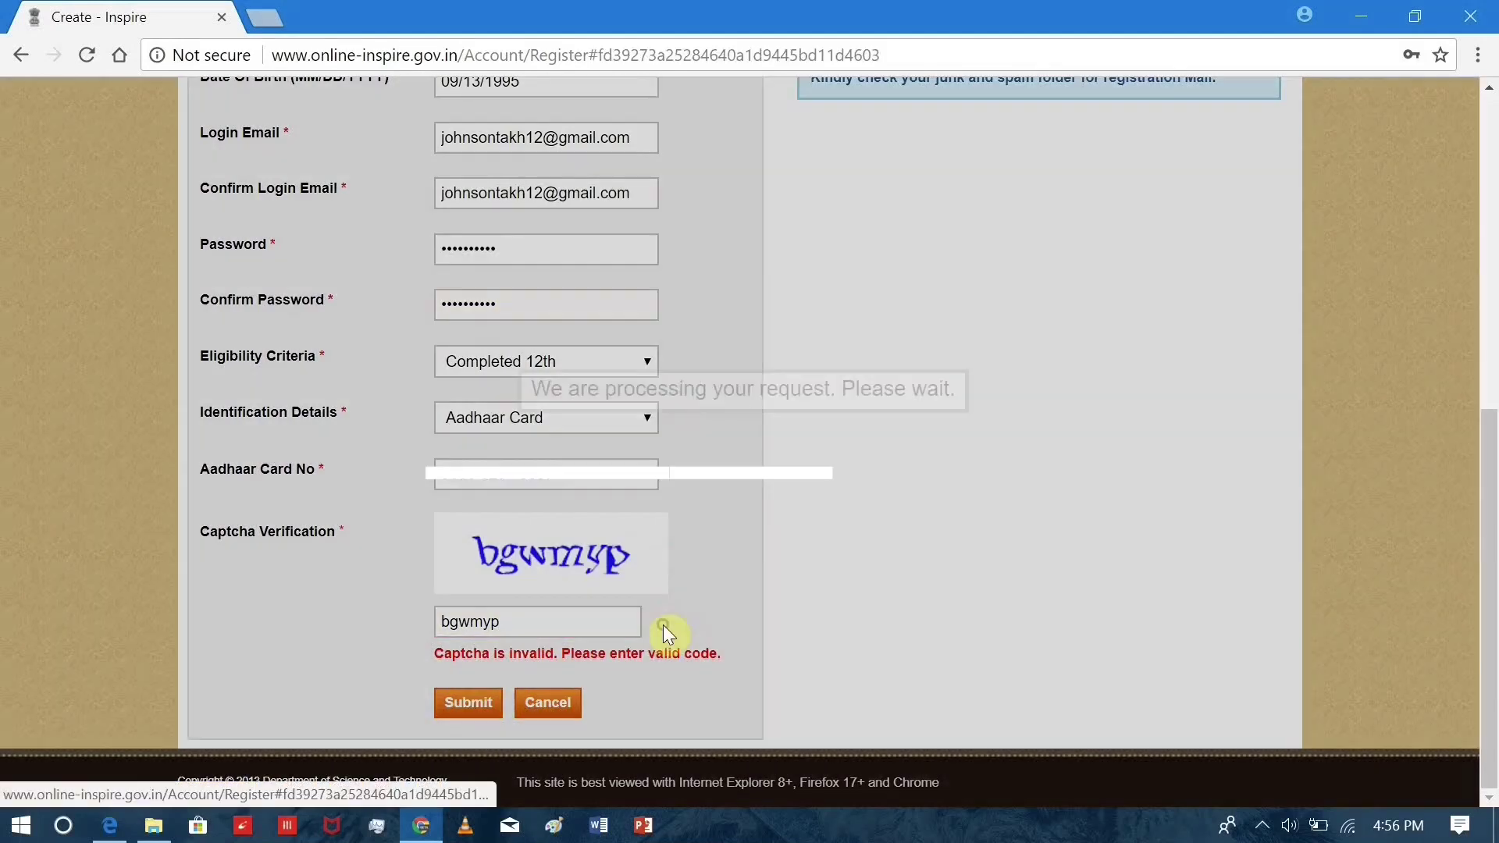
pyautogui.doubleClick(481, 633)
pyautogui.press('BackSpace')
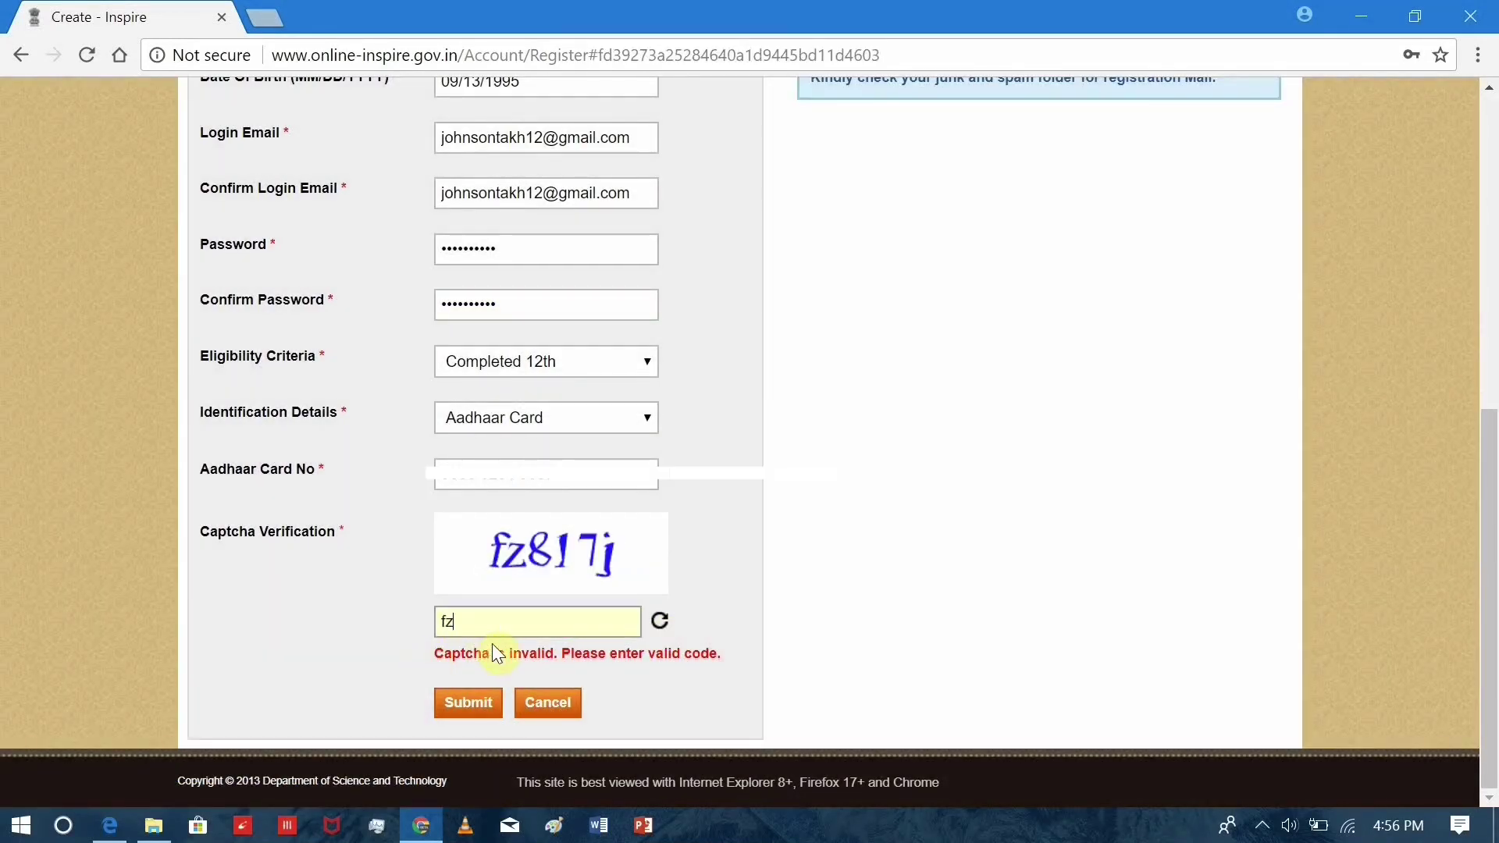
pyautogui.write('fz817j')
pyautogui.click(472, 702)
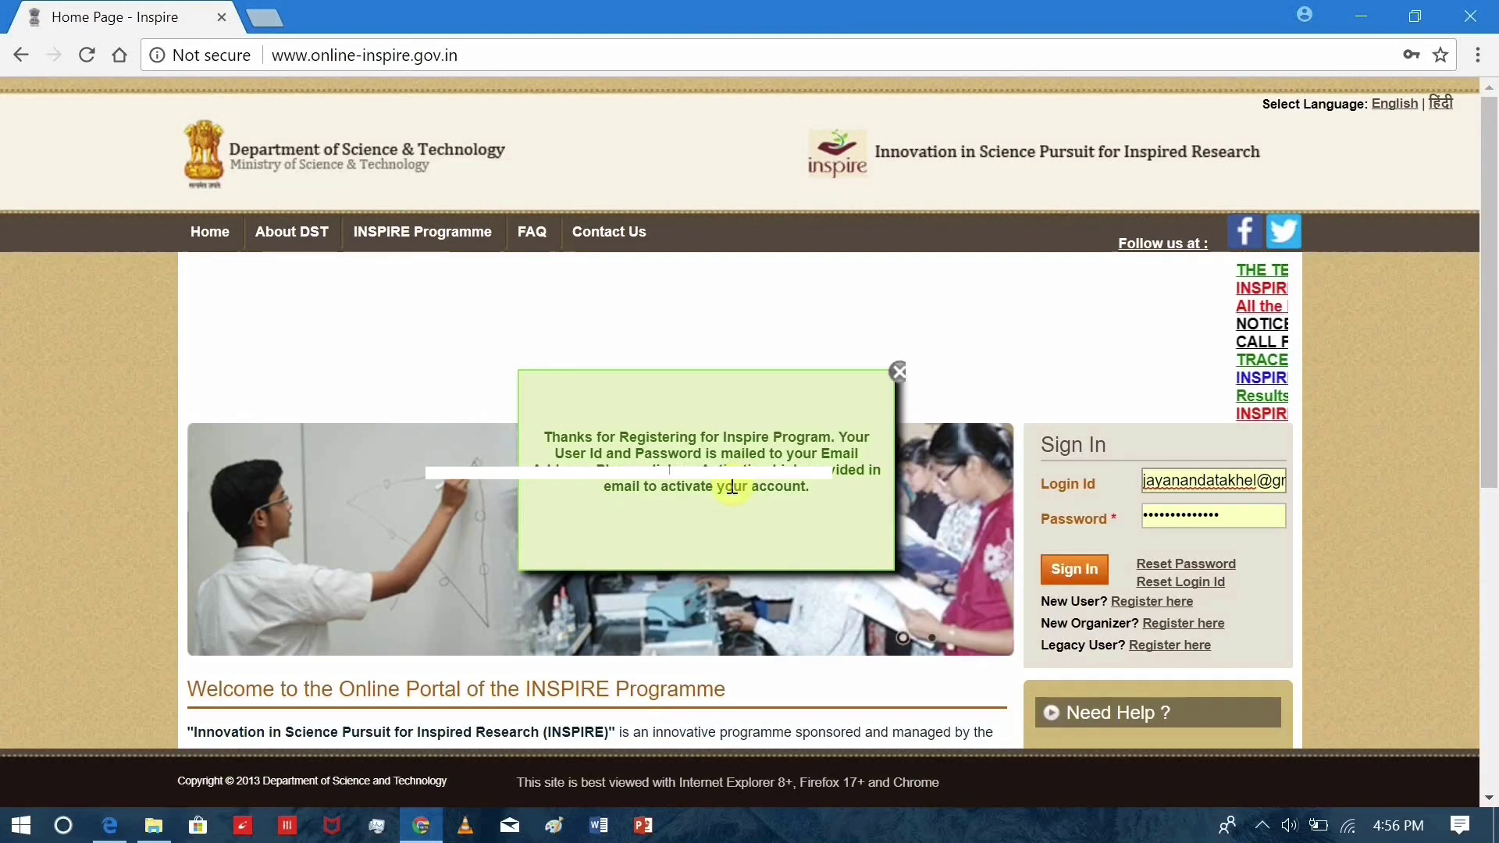
# Open Gmail in a new browser tab to find the activation email.
pyautogui.moveTo(596, 468); pyautogui.dragTo(812, 495)
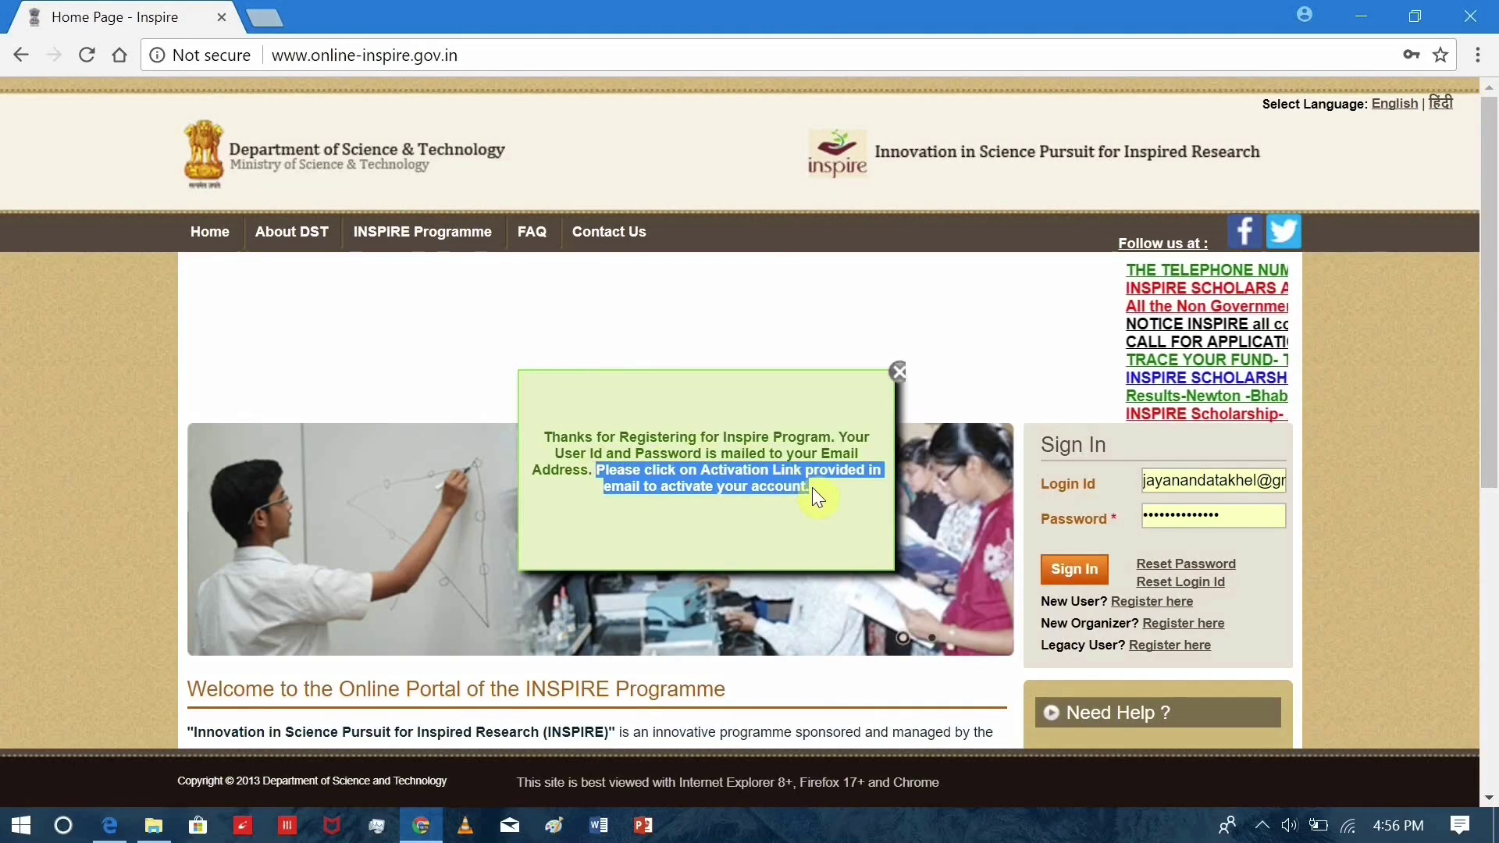
pyautogui.click(261, 17)
pyautogui.click(235, 99)
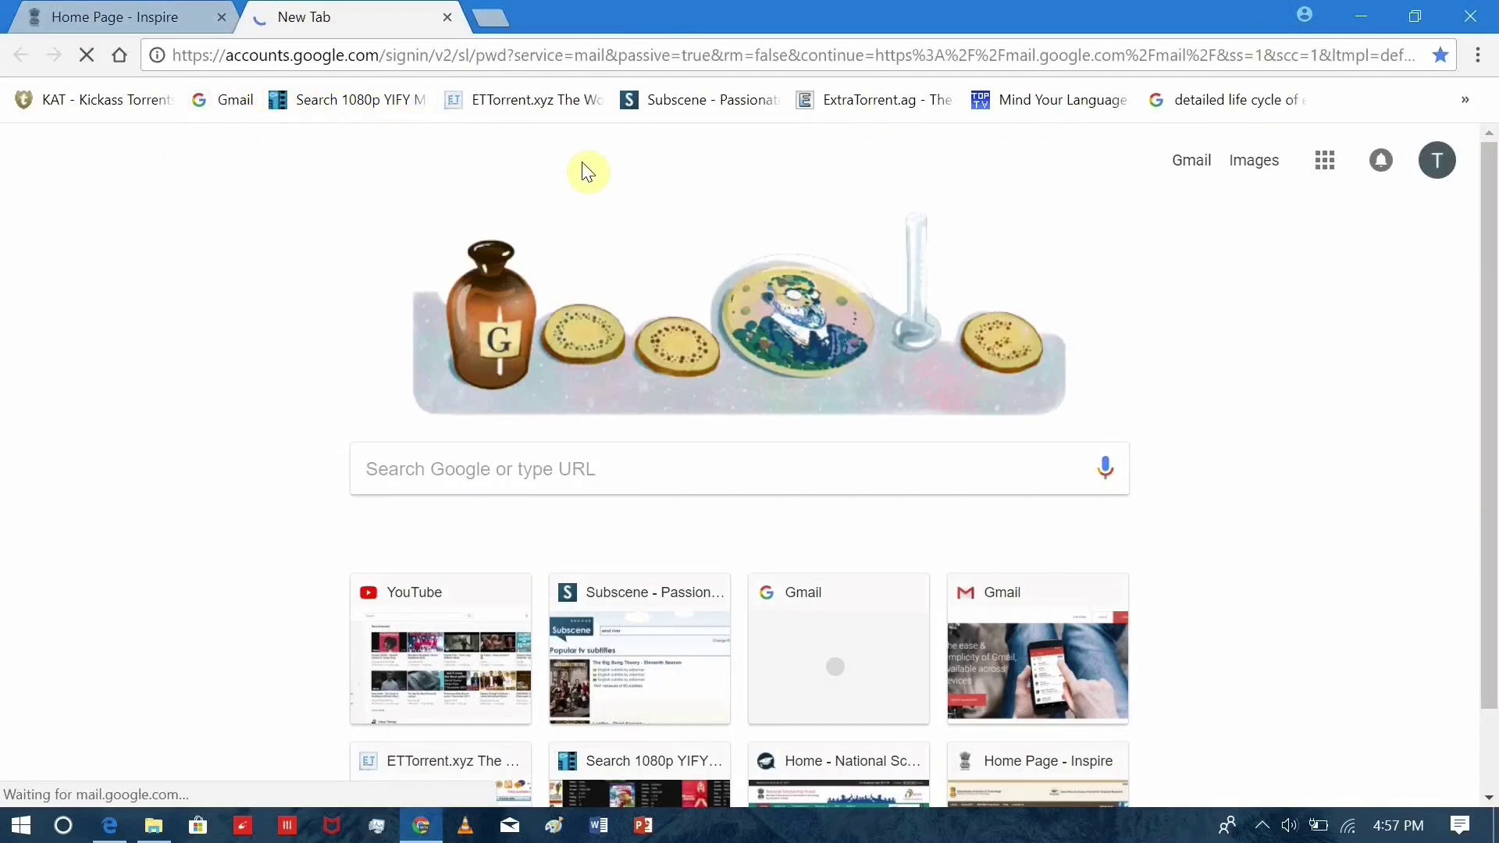
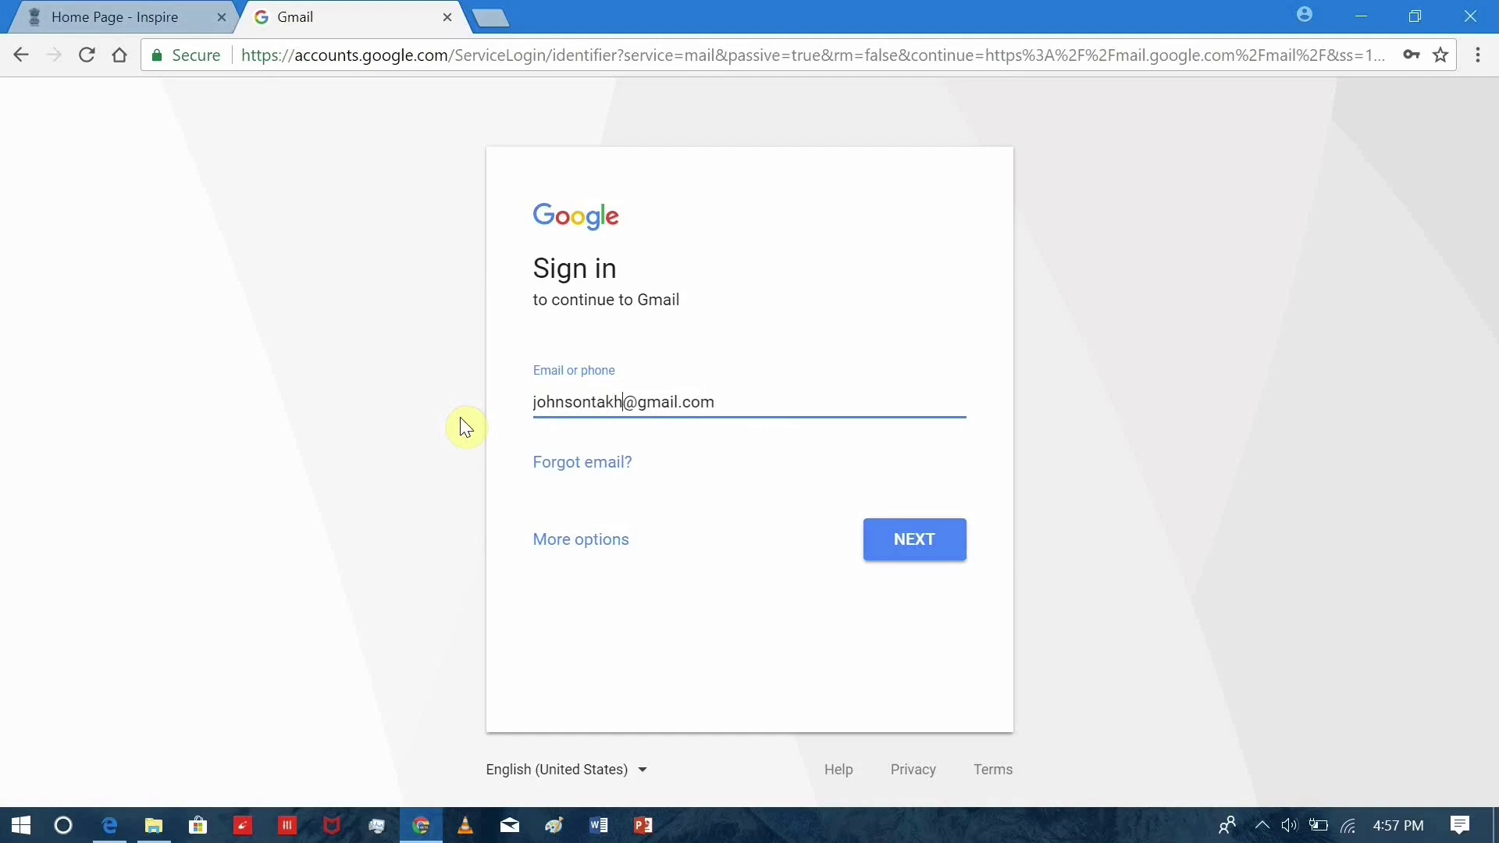
# Sign in to Gmail and open the Welcome to DST [INSPIRE] Program email.
pyautogui.click(874, 554)
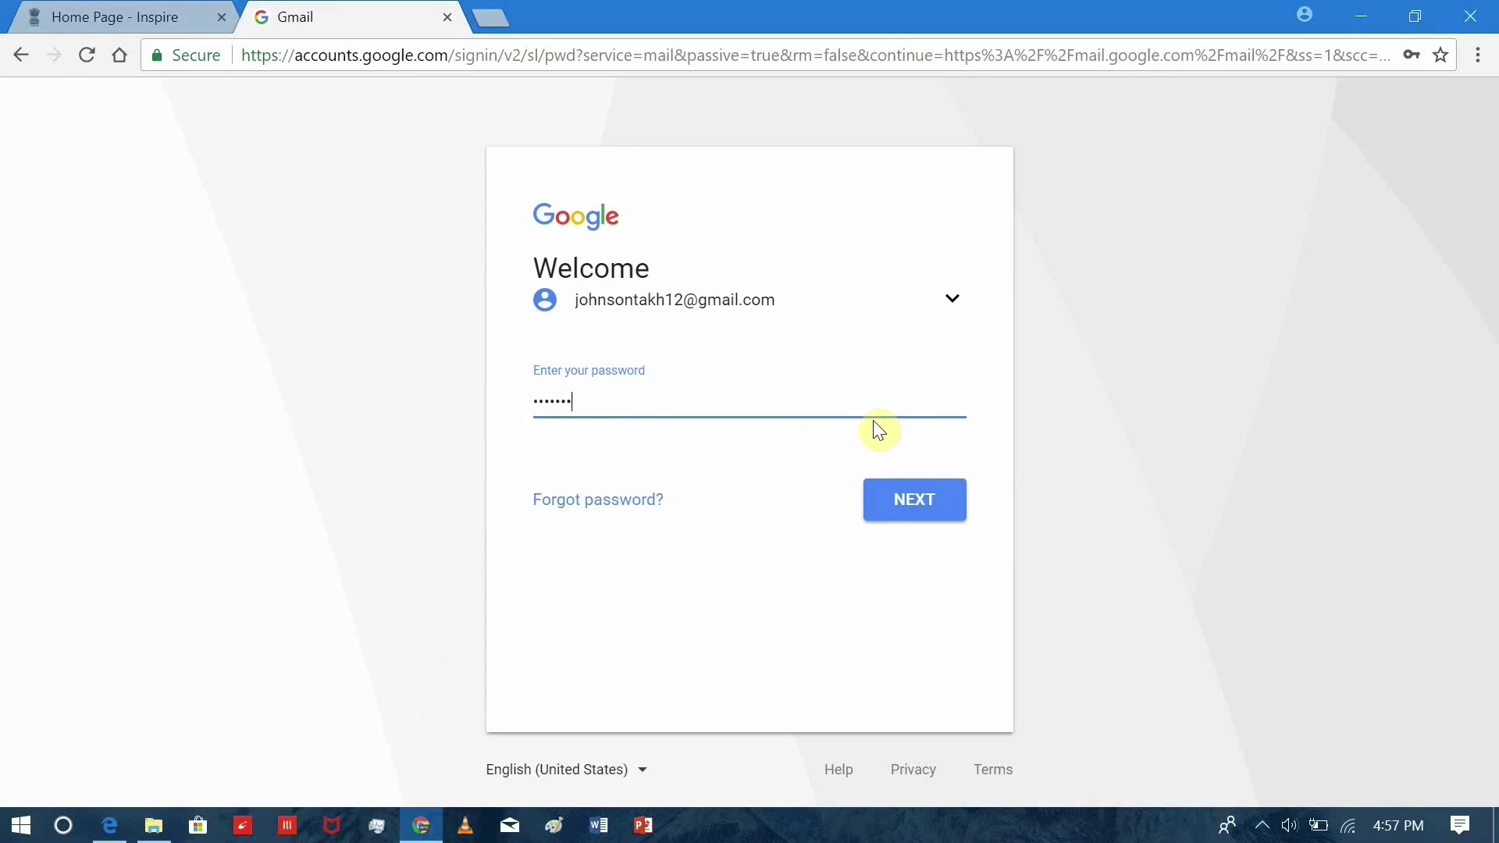
pyautogui.click(906, 500)
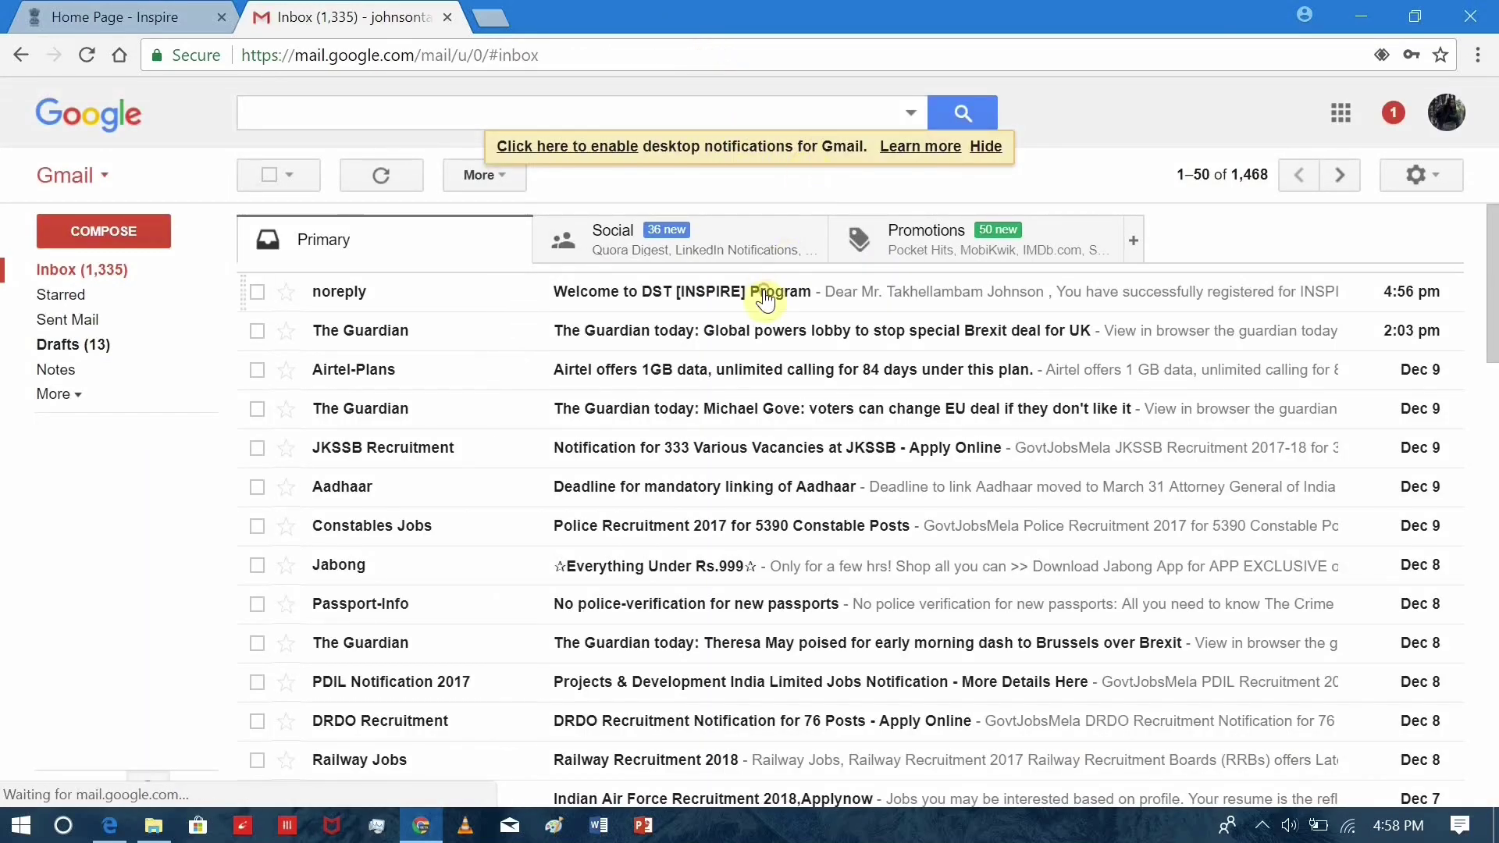
pyautogui.click(764, 297)
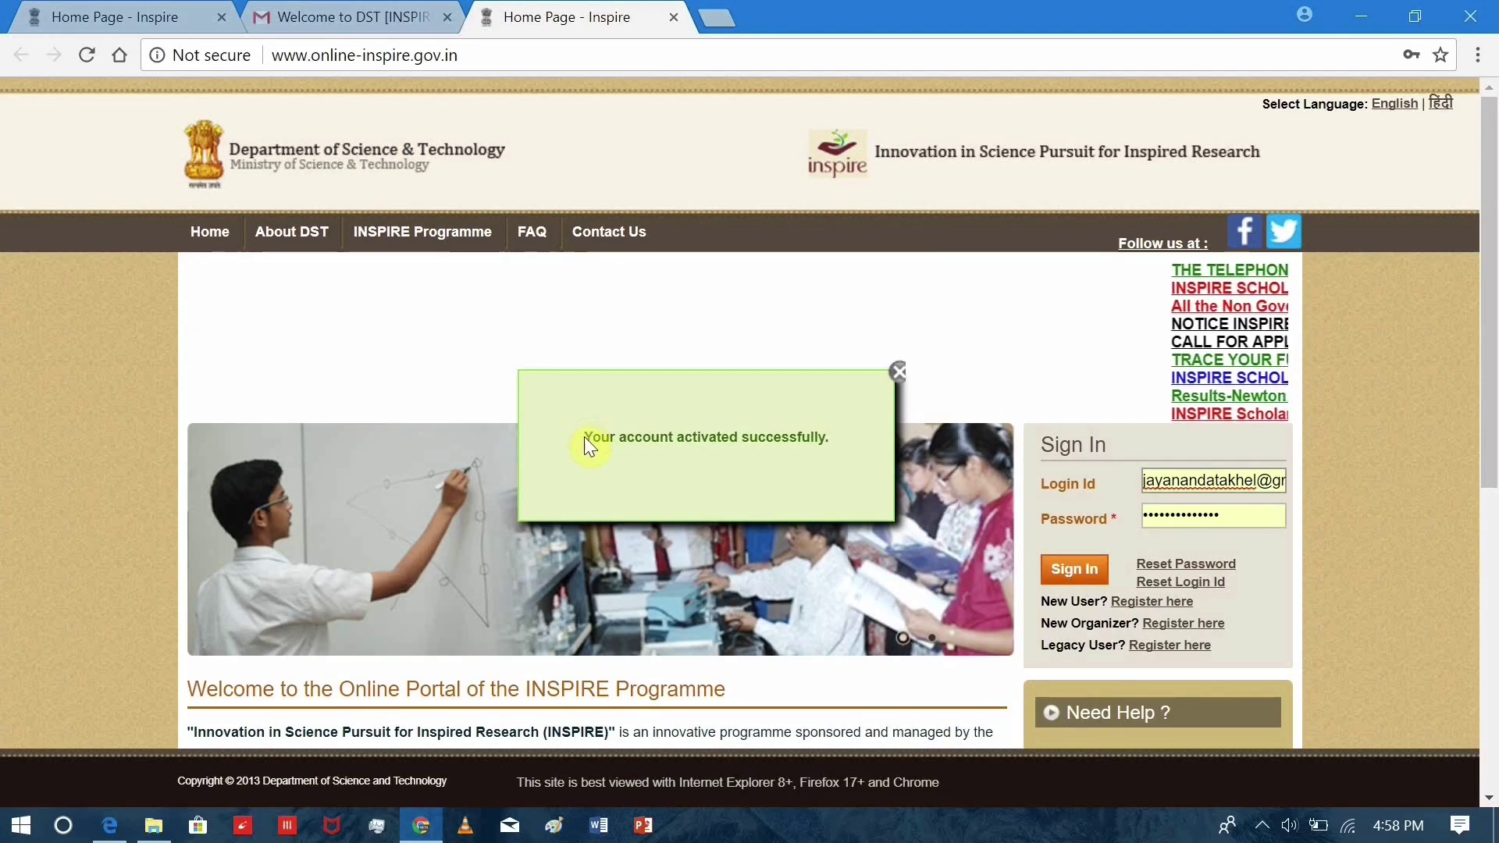
# Dismiss the account-activated notice and copy the activation URL from the welcome email.
pyautogui.moveTo(587, 436); pyautogui.dragTo(841, 438)
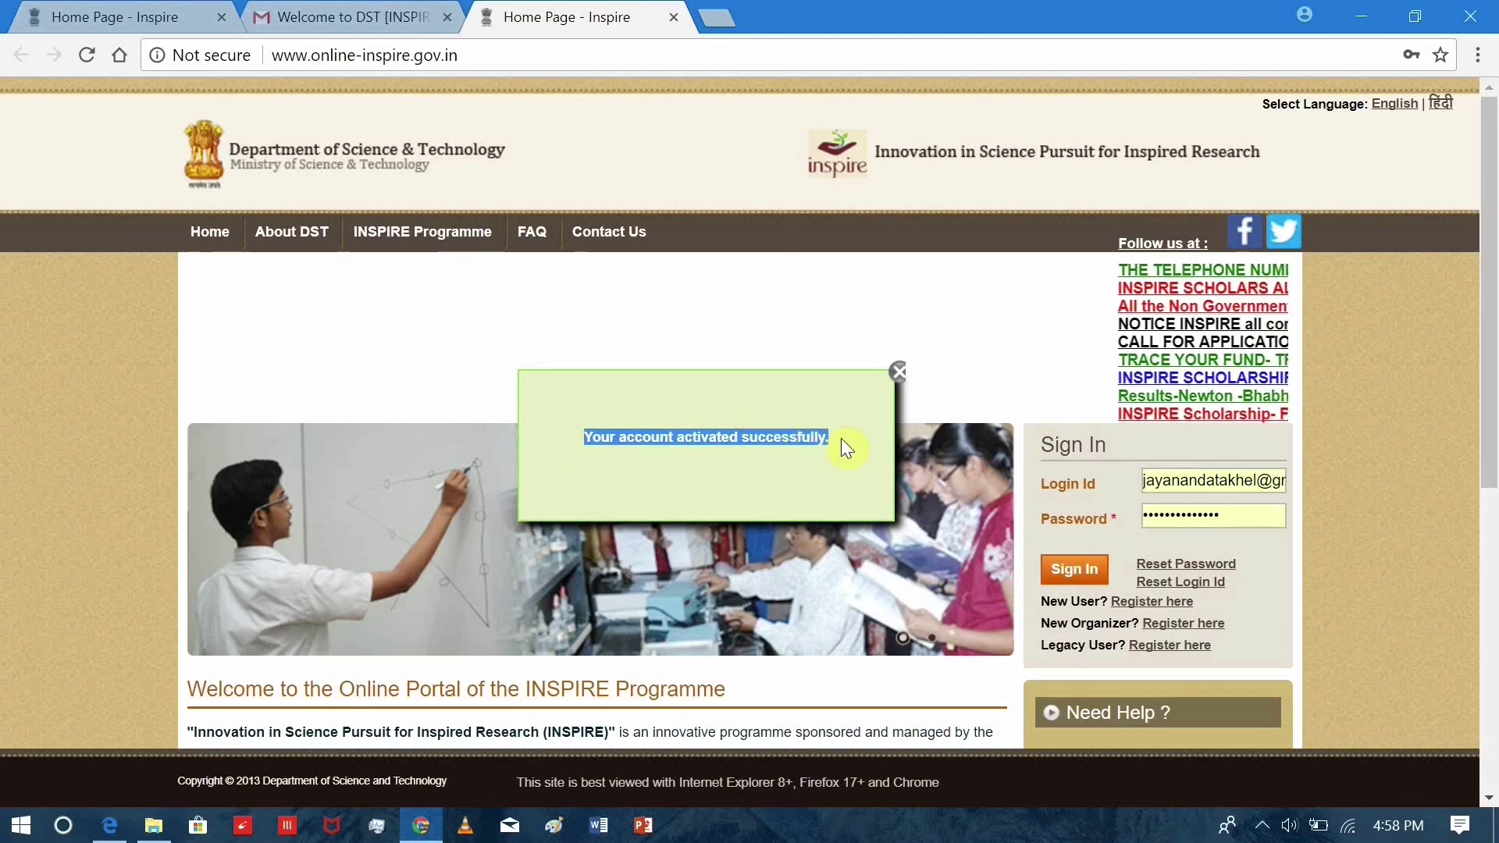
pyautogui.click(896, 373)
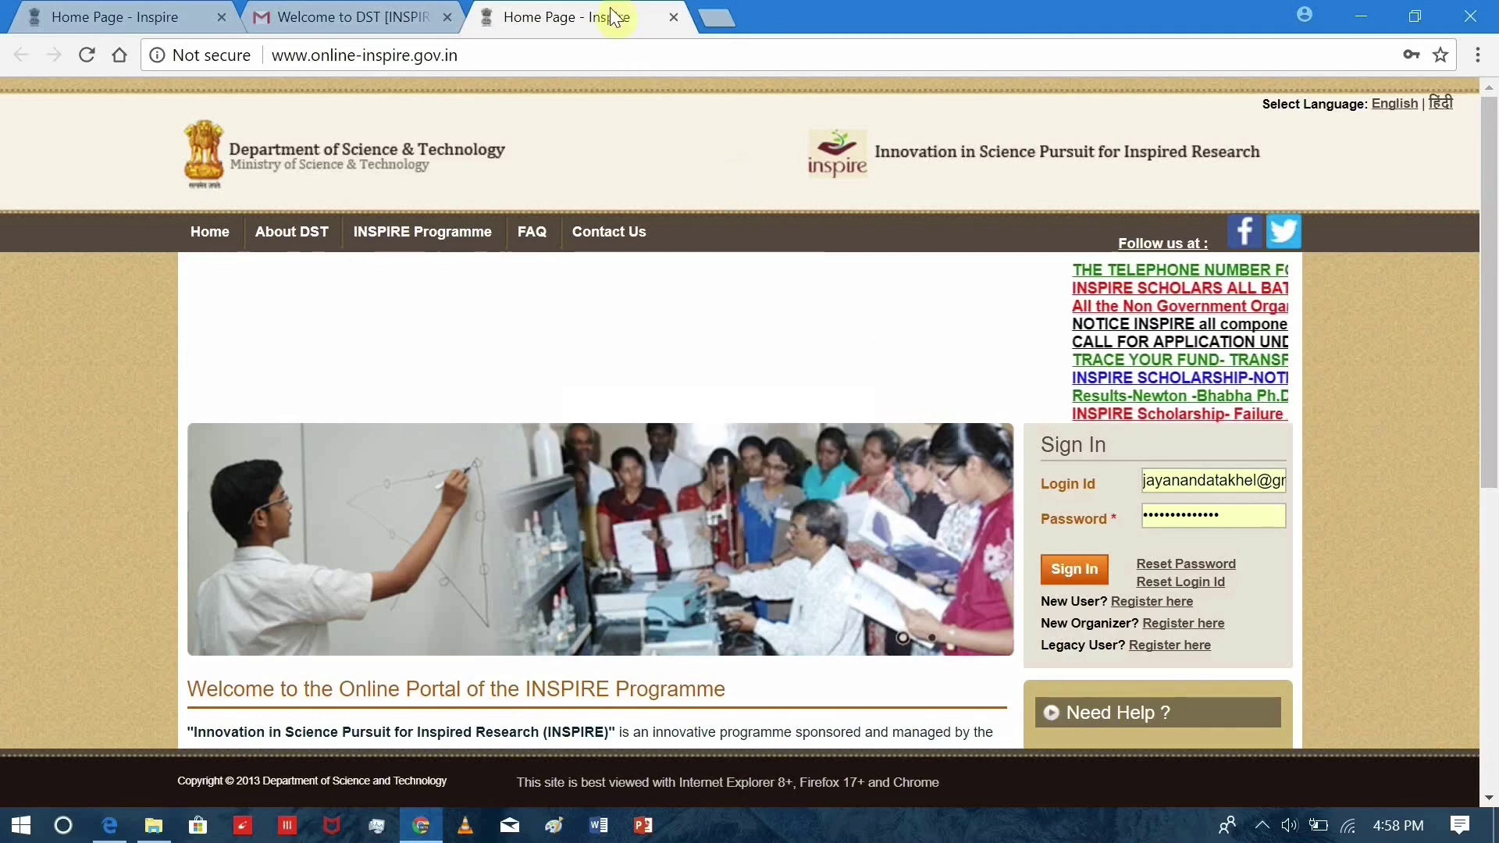
pyautogui.click(347, 13)
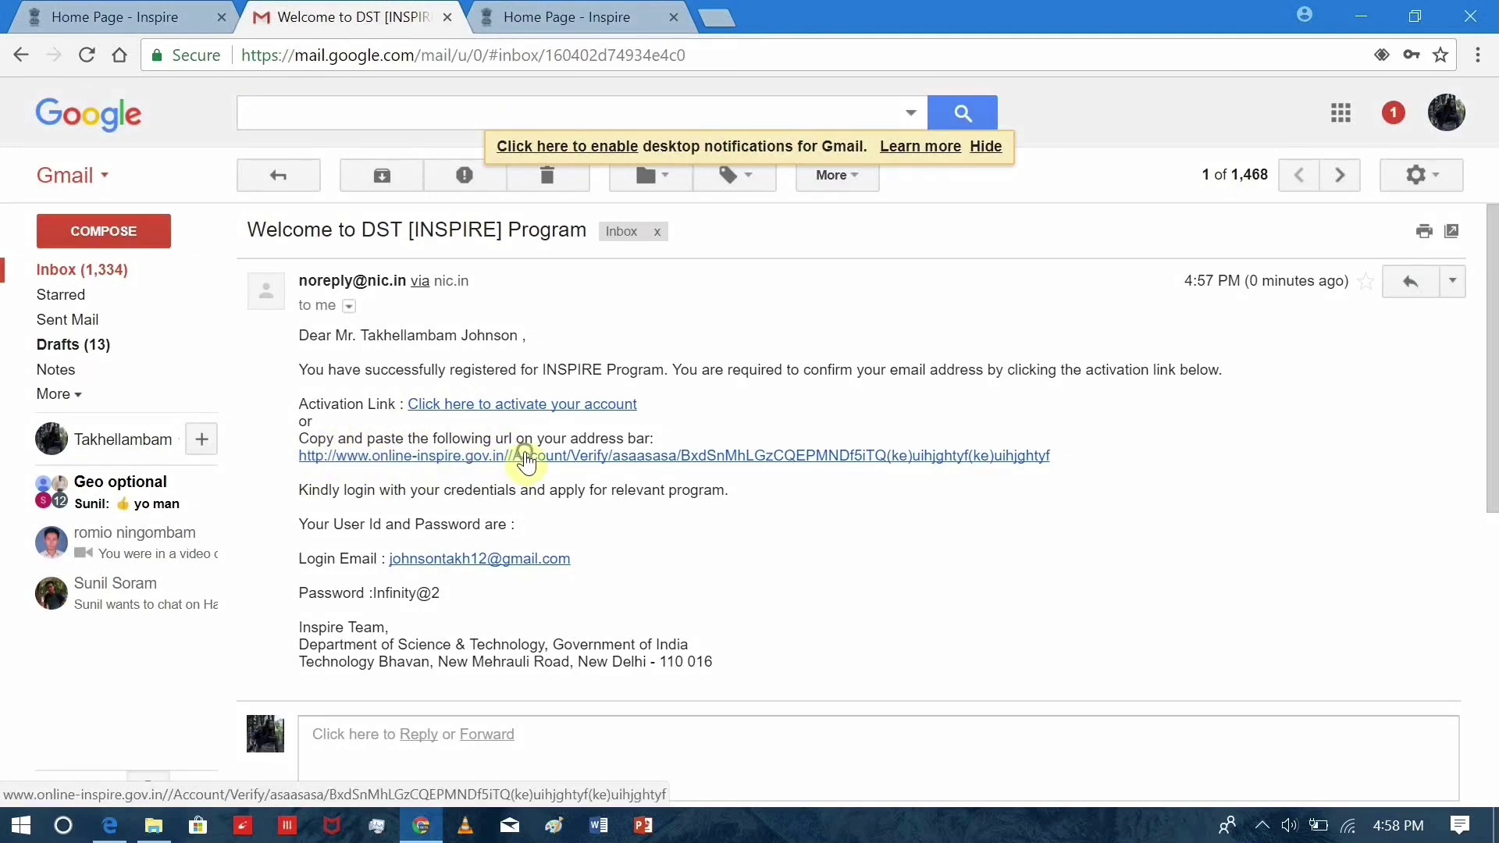
pyautogui.rightClick(526, 452)
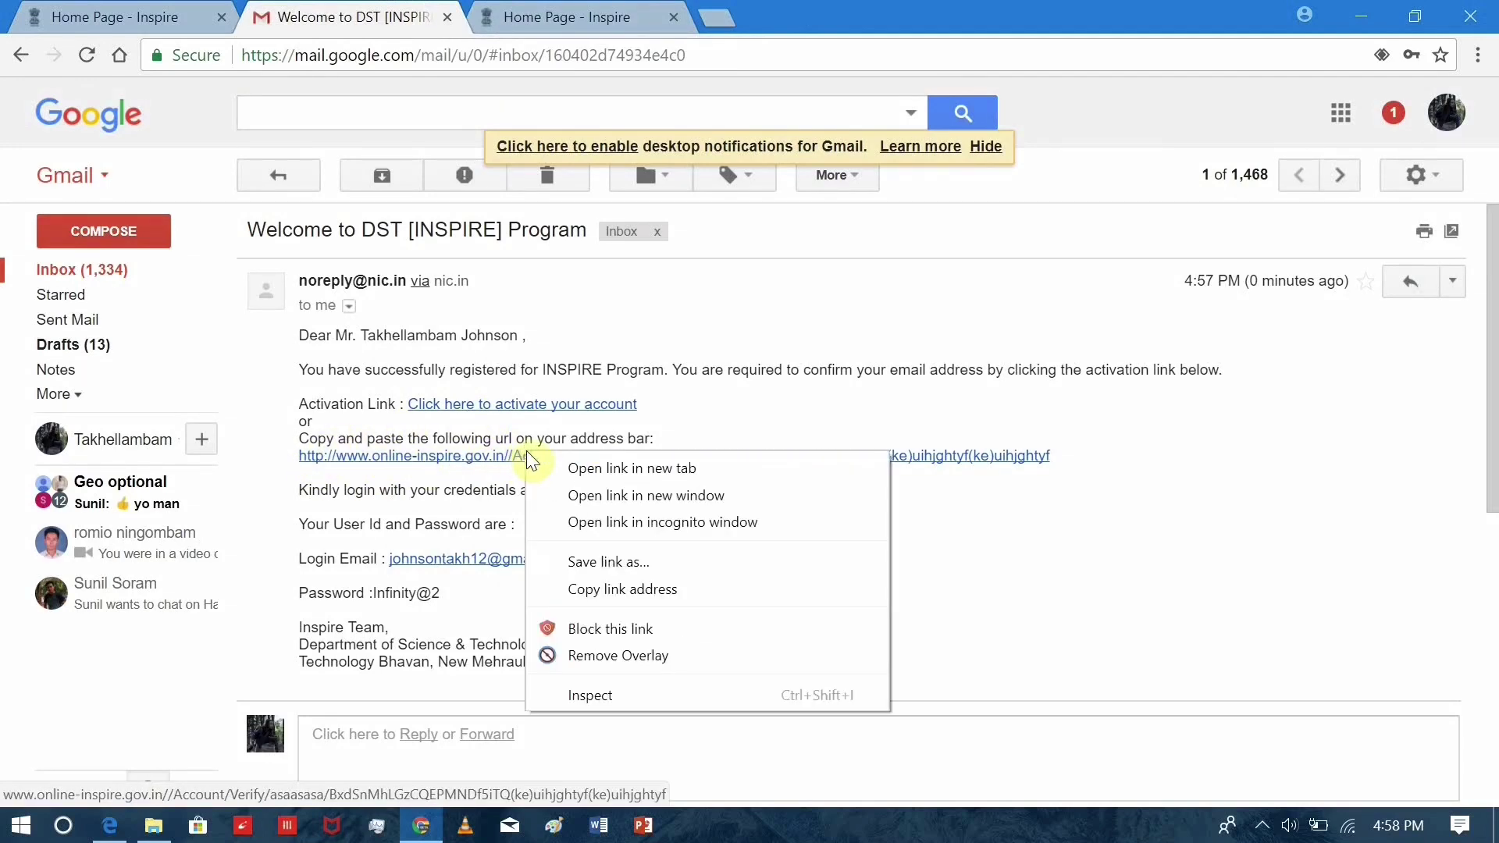
pyautogui.click(555, 591)
# Select the web address in the other INSPIRE home page tab.
pyautogui.click(605, 14)
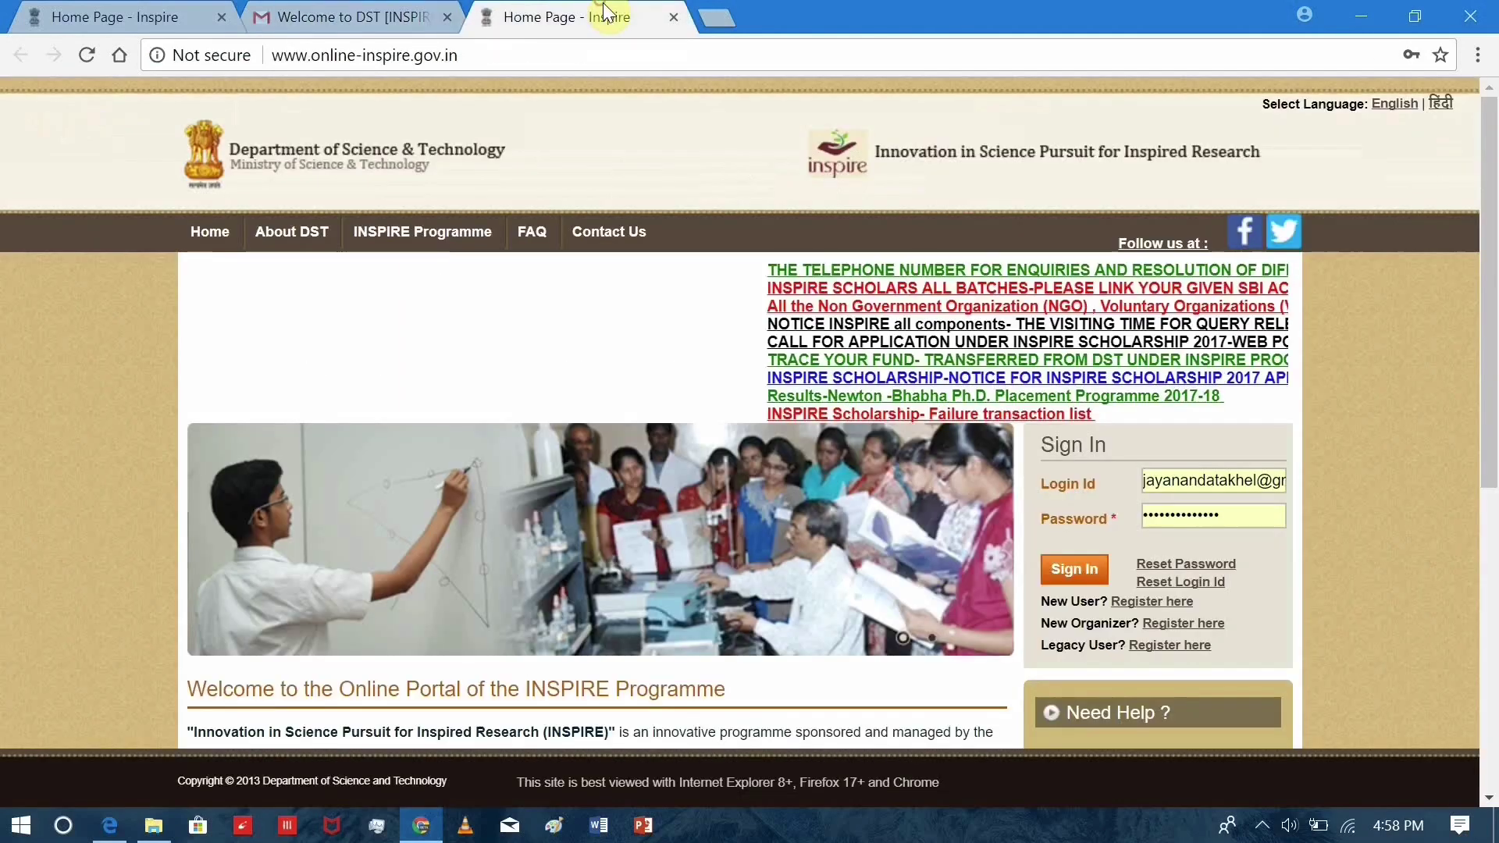
pyautogui.click(603, 48)
pyautogui.rightClick(604, 45)
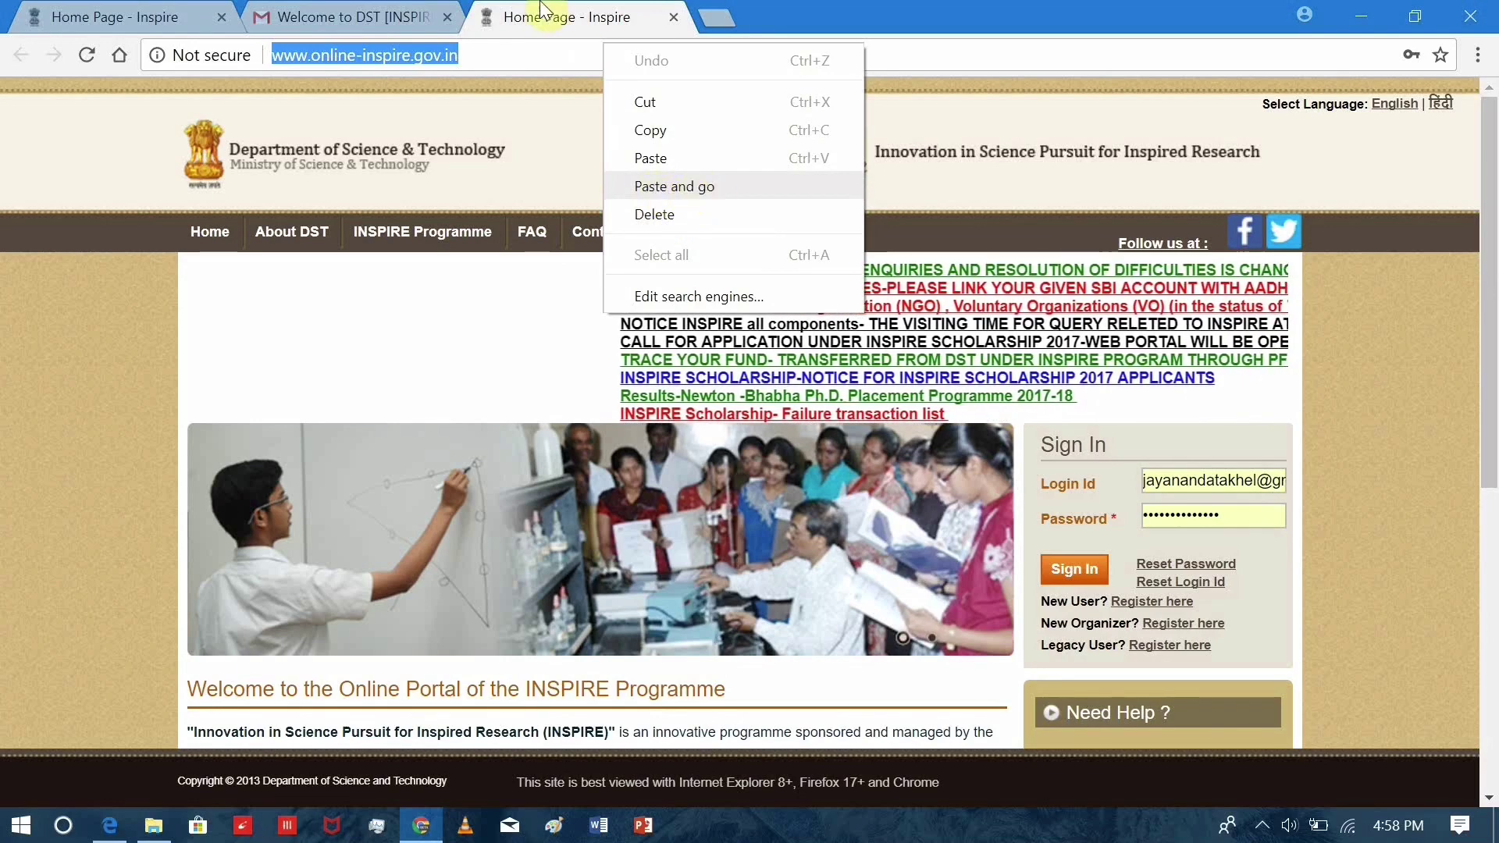
pyautogui.click(676, 24)
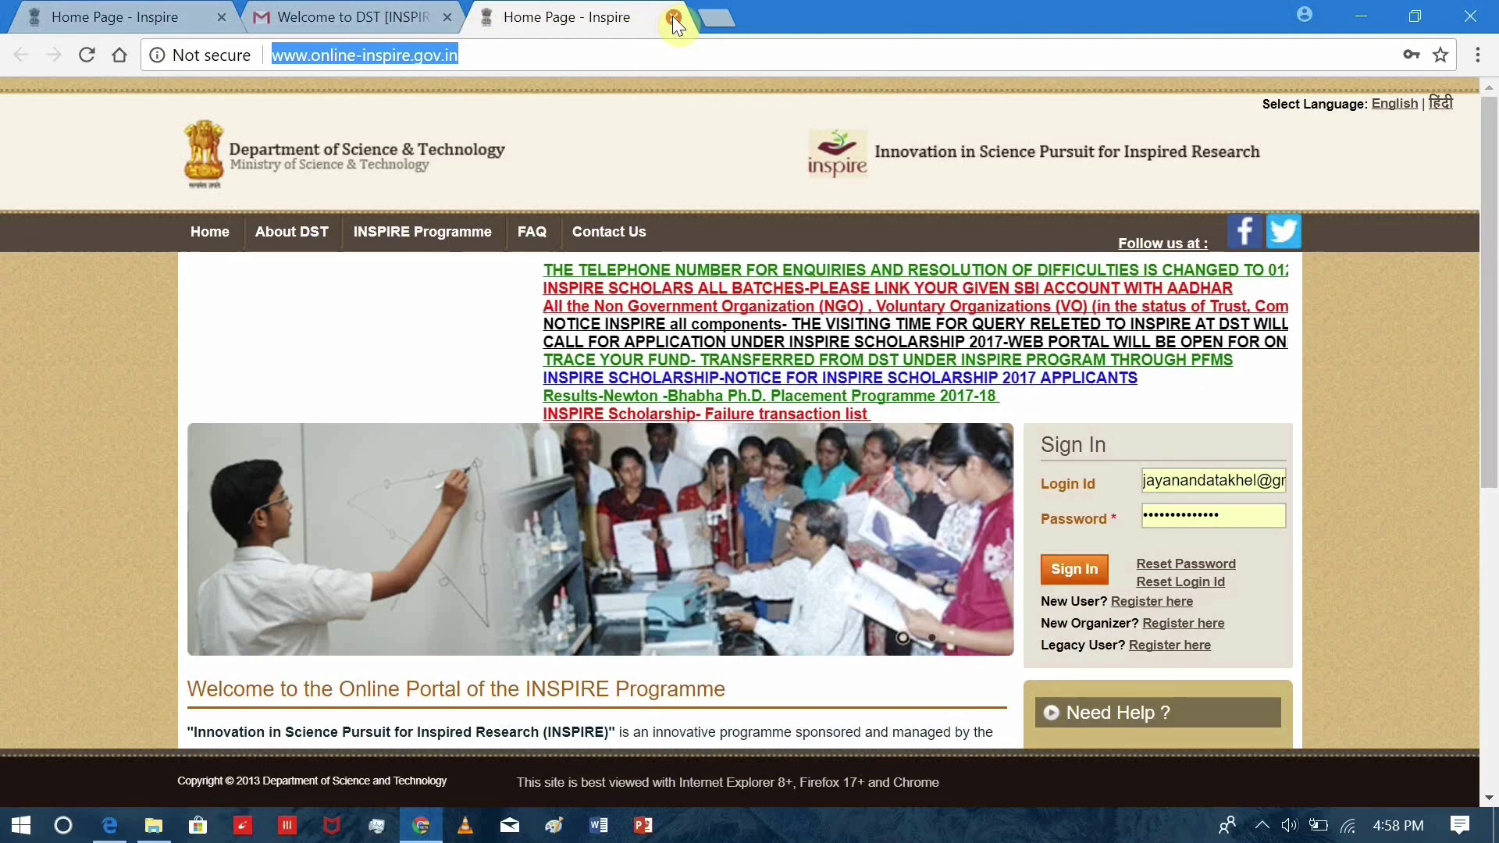
# Close the extra tab and fill the INSPIRE Sign In form with the login id and password.
pyautogui.click(673, 17)
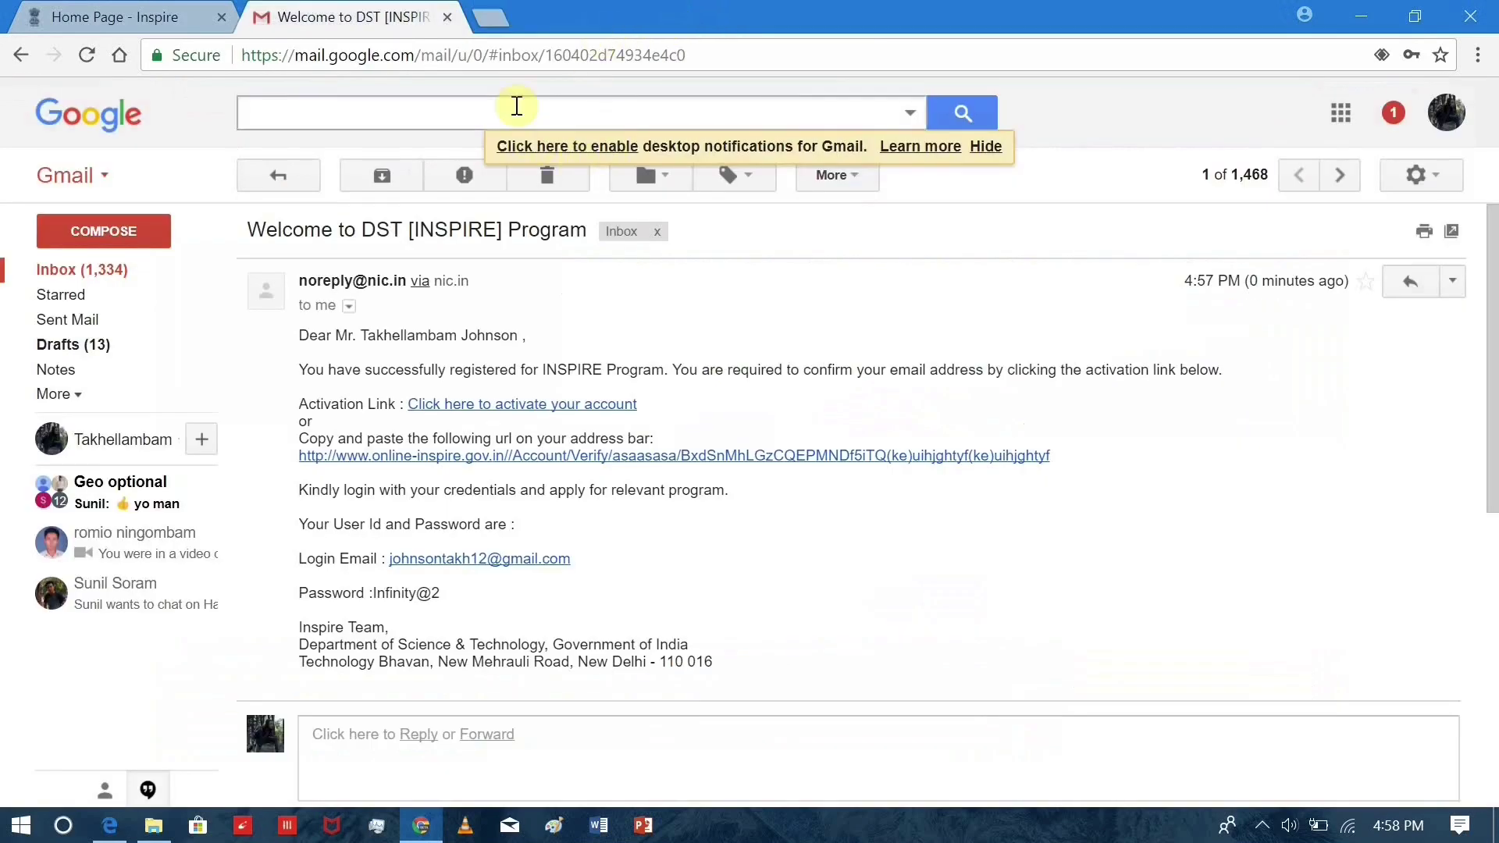
pyautogui.click(149, 17)
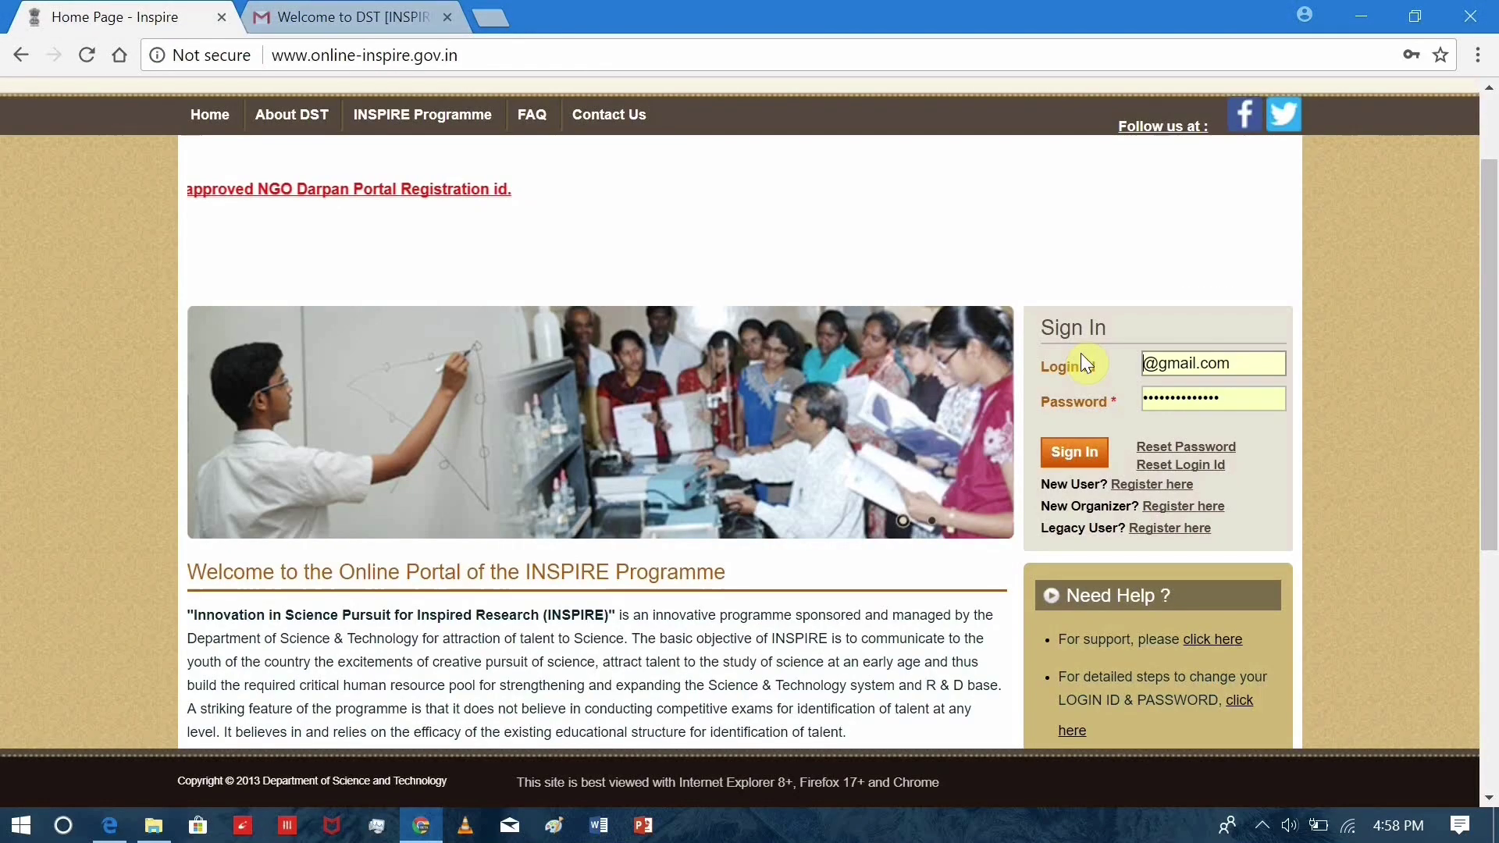
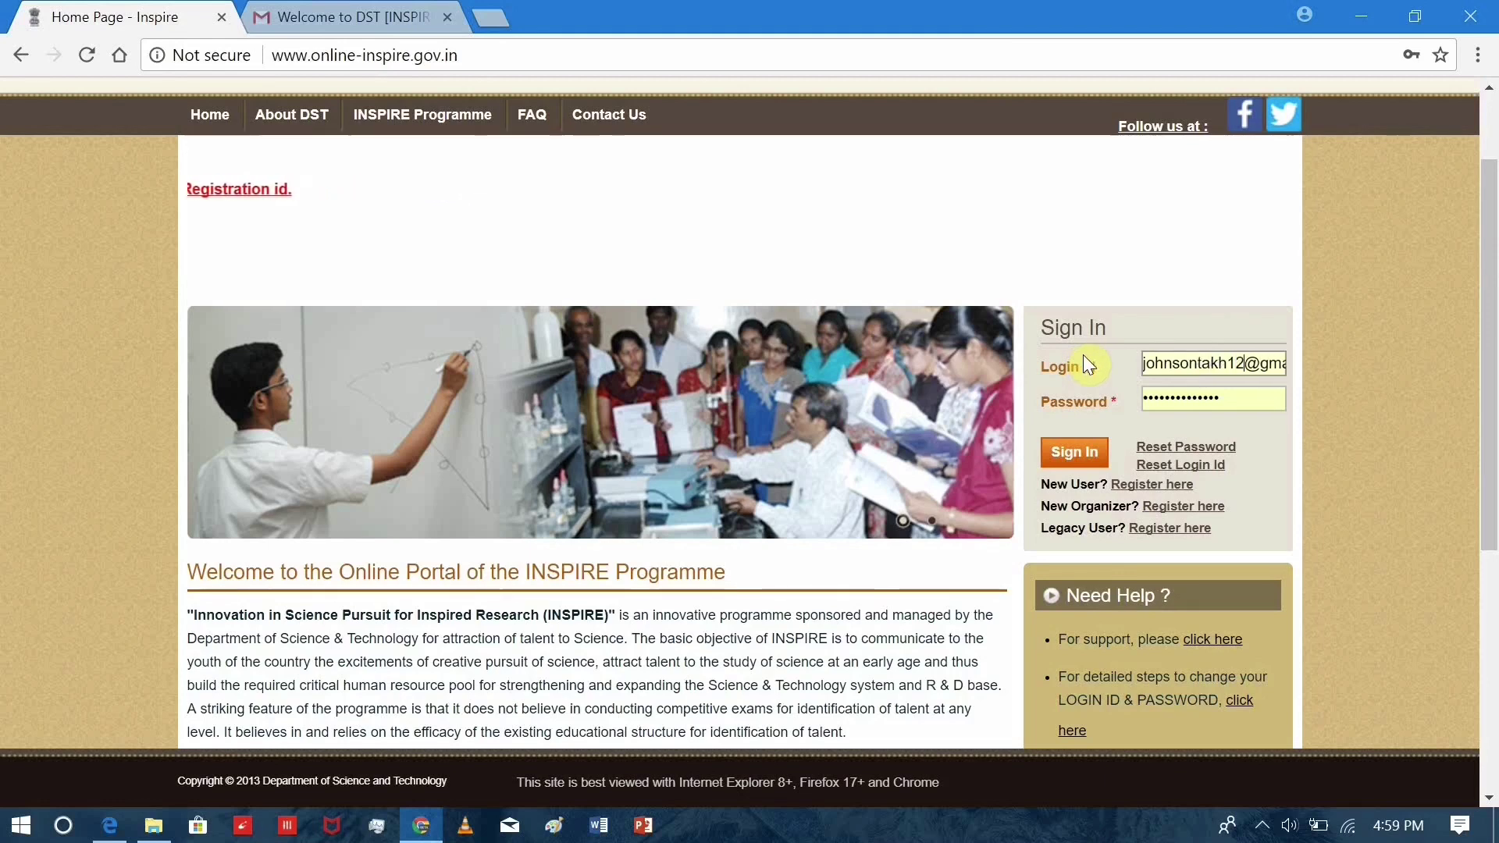
pyautogui.doubleClick(1222, 399)
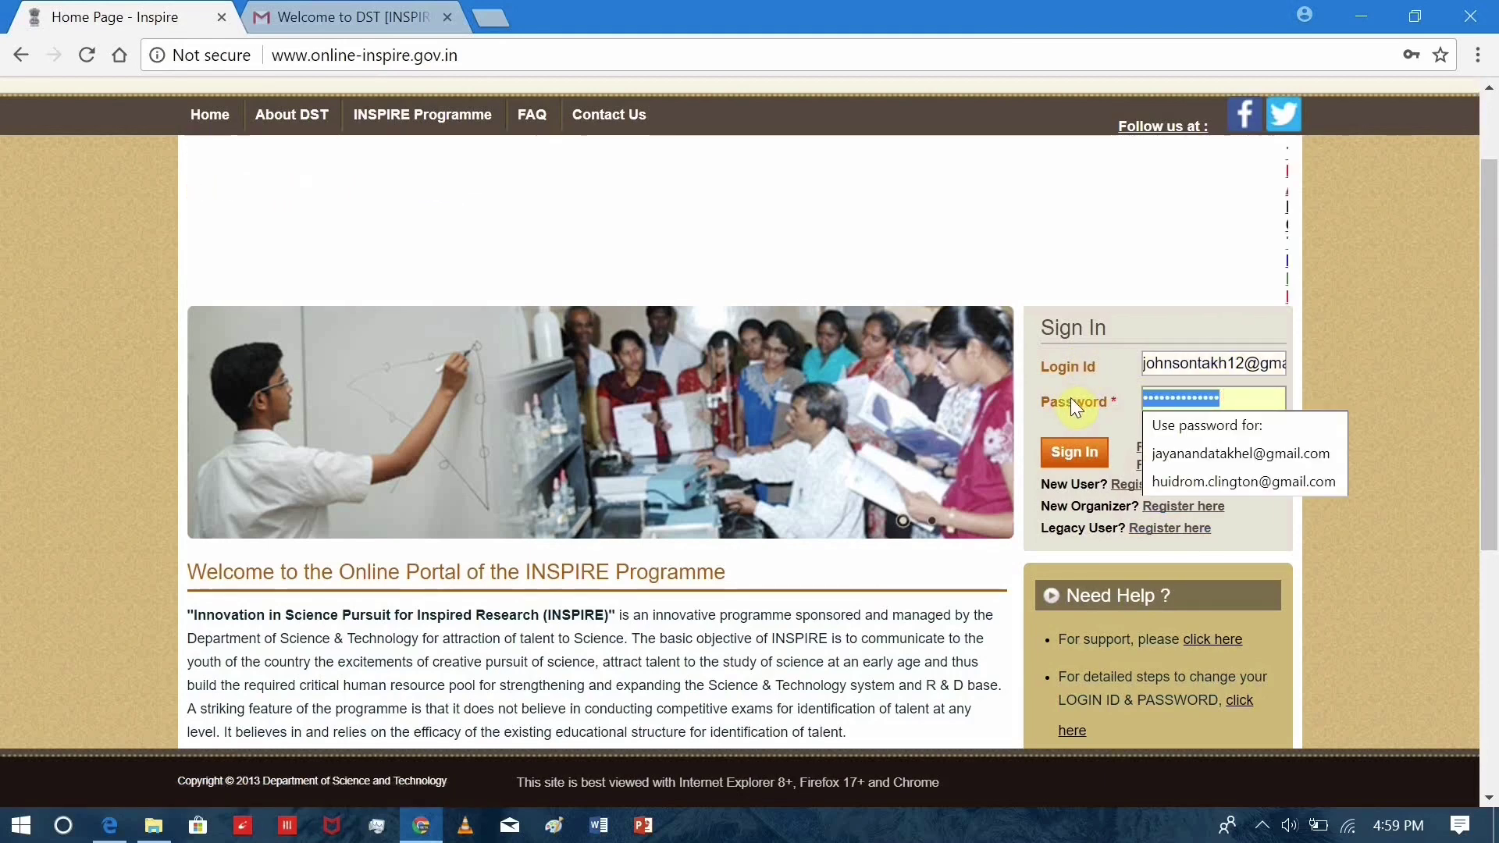
pyautogui.write('********')
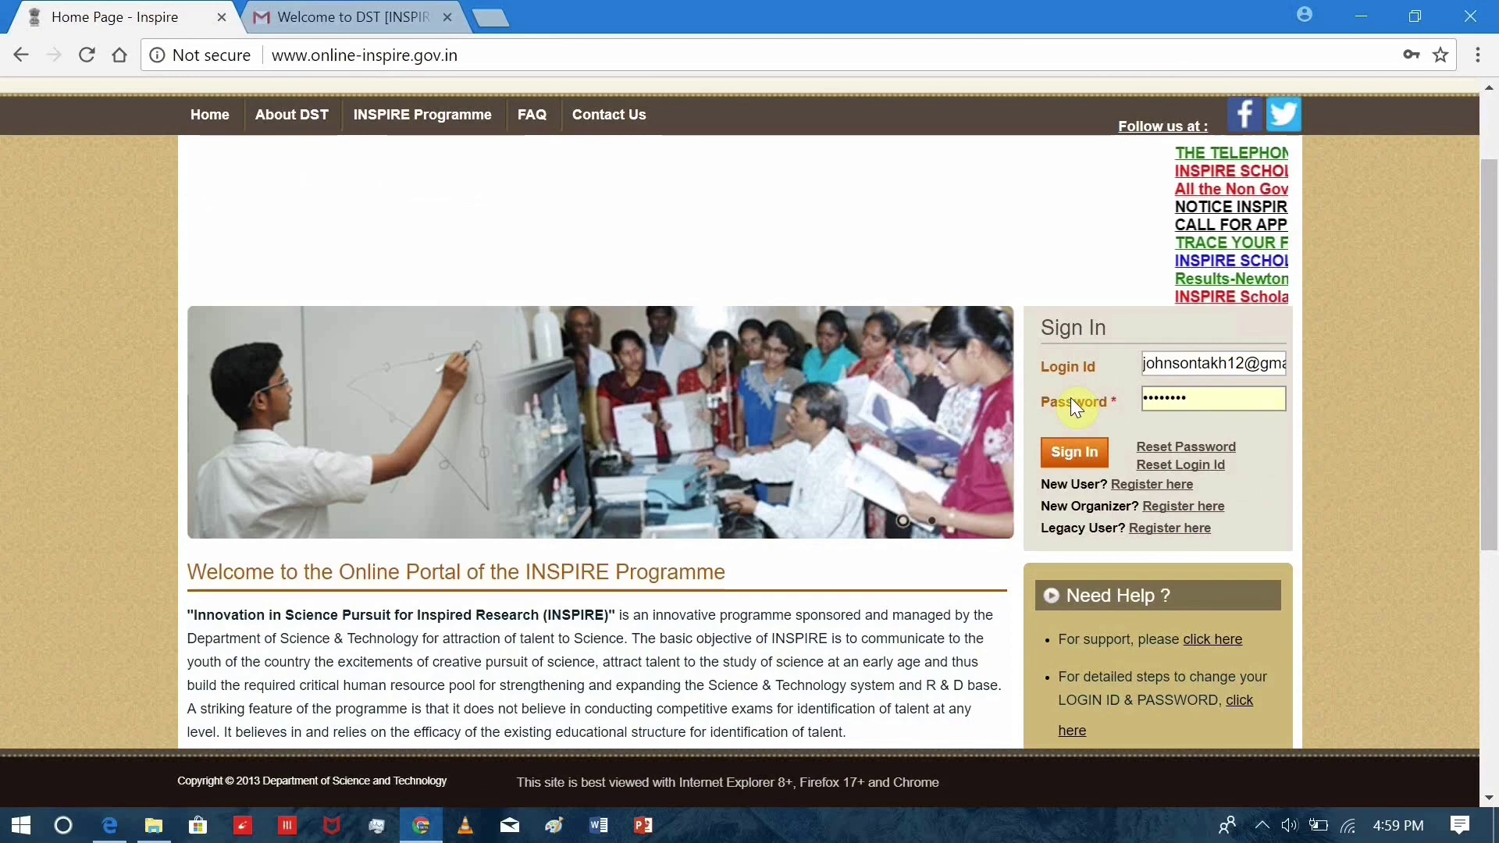
# Submit the sign-in, then return from the 'too busy' error page to the home page.
pyautogui.click(1076, 453)
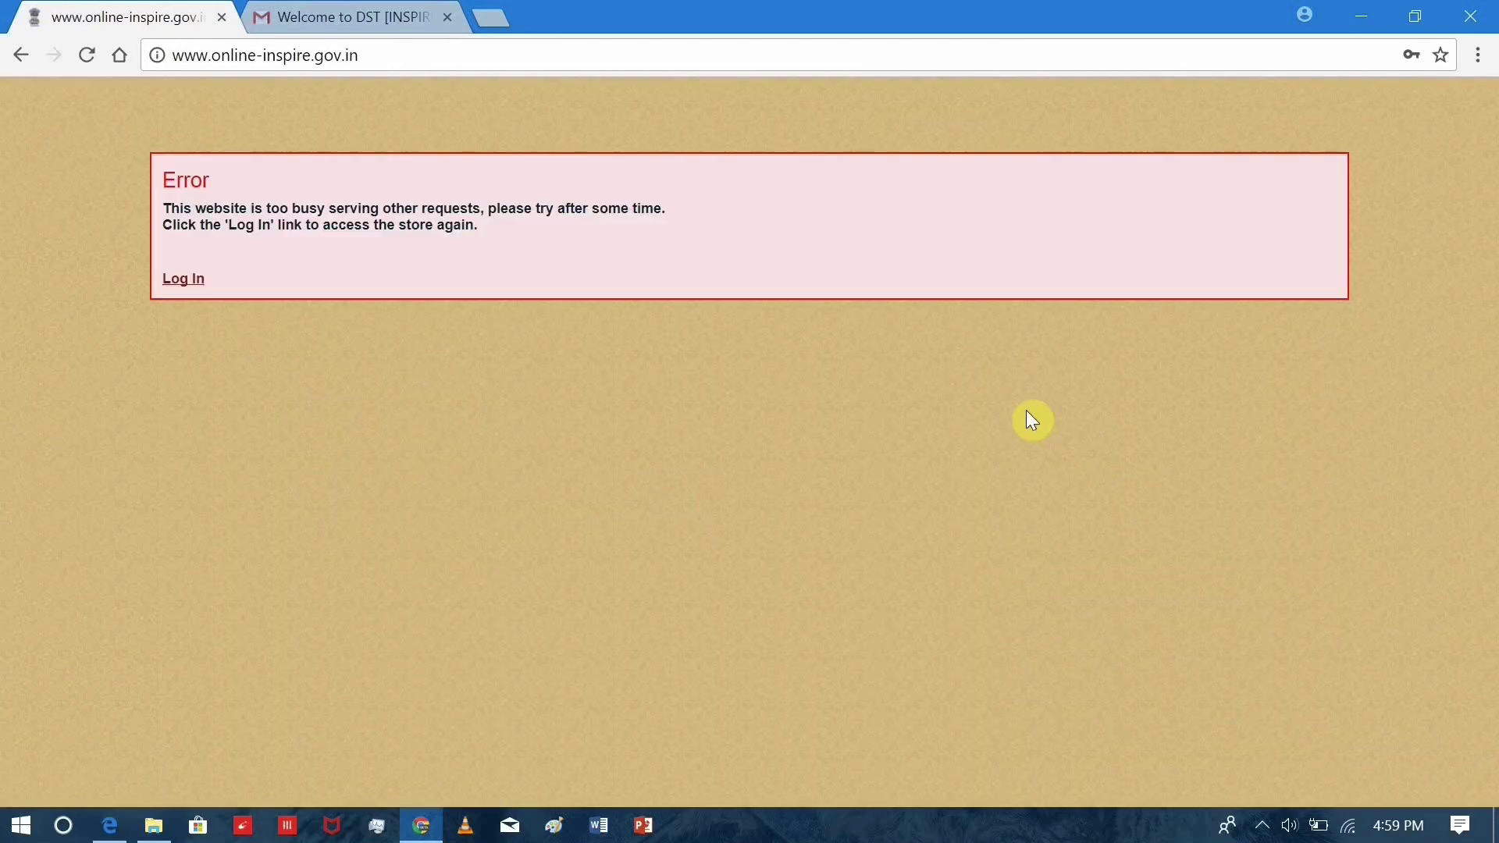
pyautogui.click(184, 281)
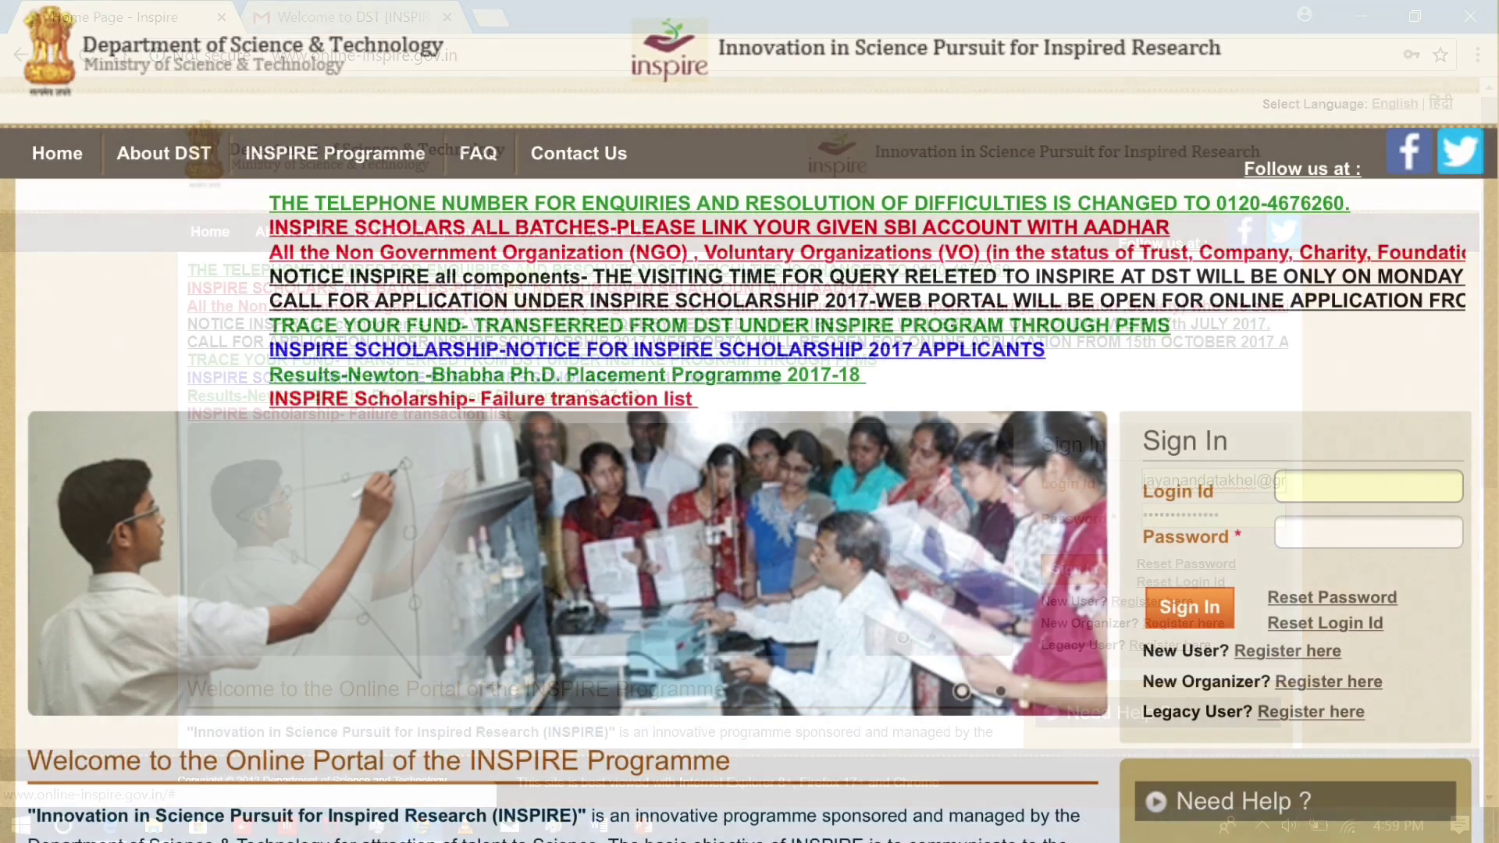